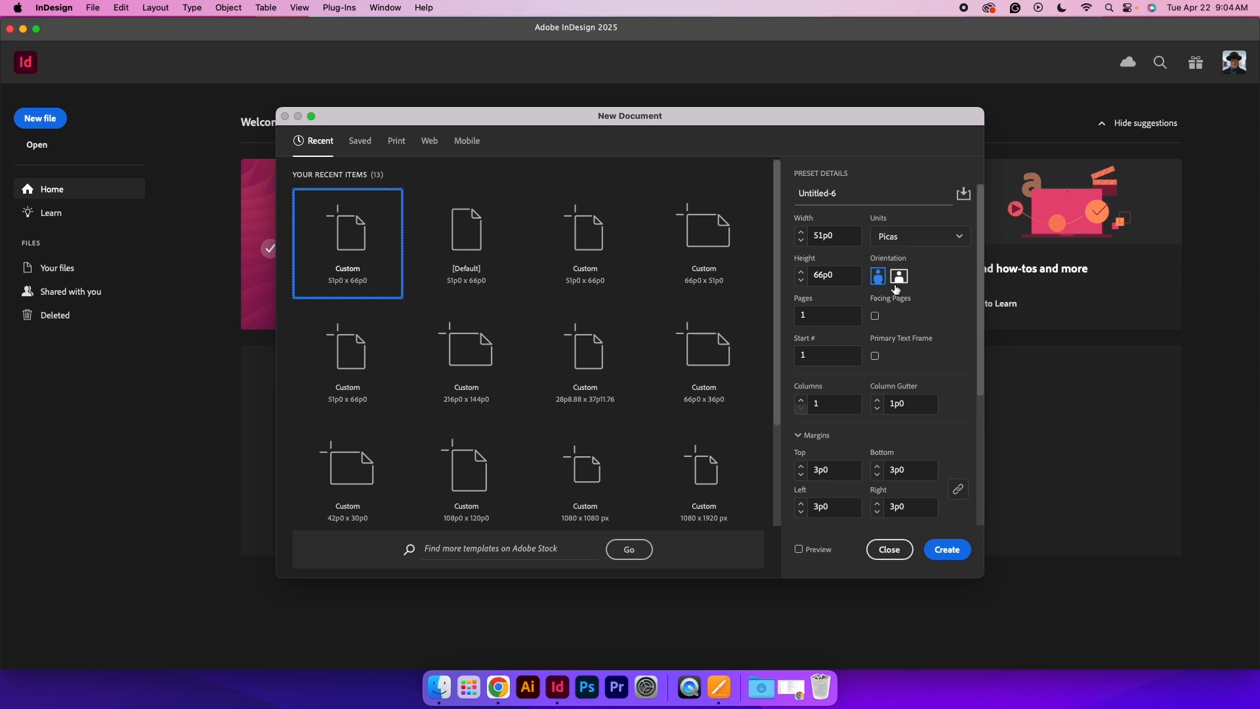
- Create a single-page portrait document with its units set to inches
left_click(920, 244)
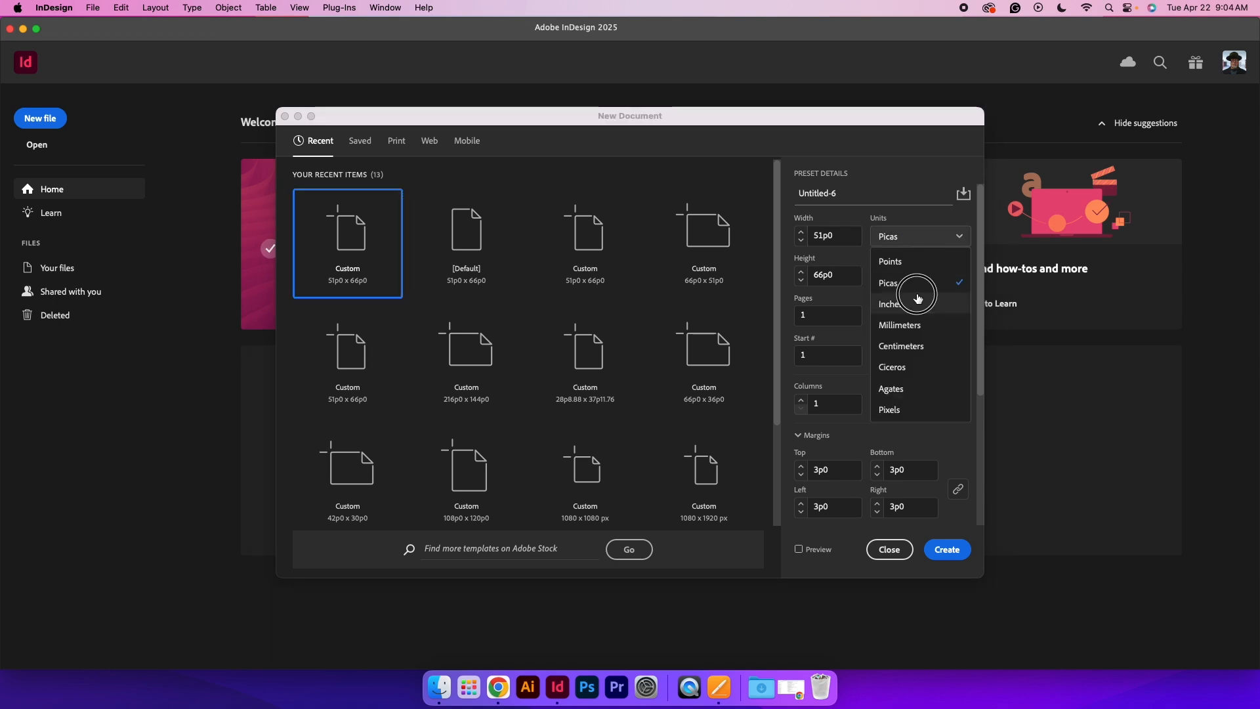
left_click(918, 304)
left_click(955, 552)
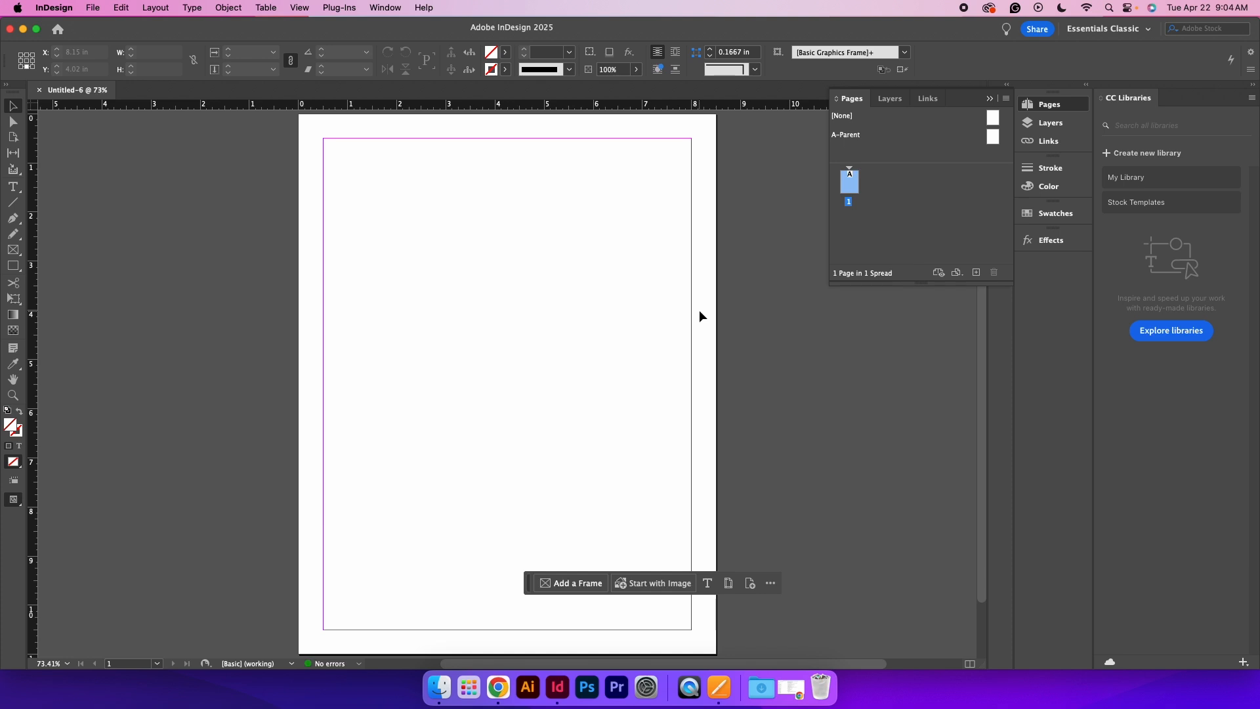
- Add four pages based on A-Parent to bring the document to five pages
key("super+minus")
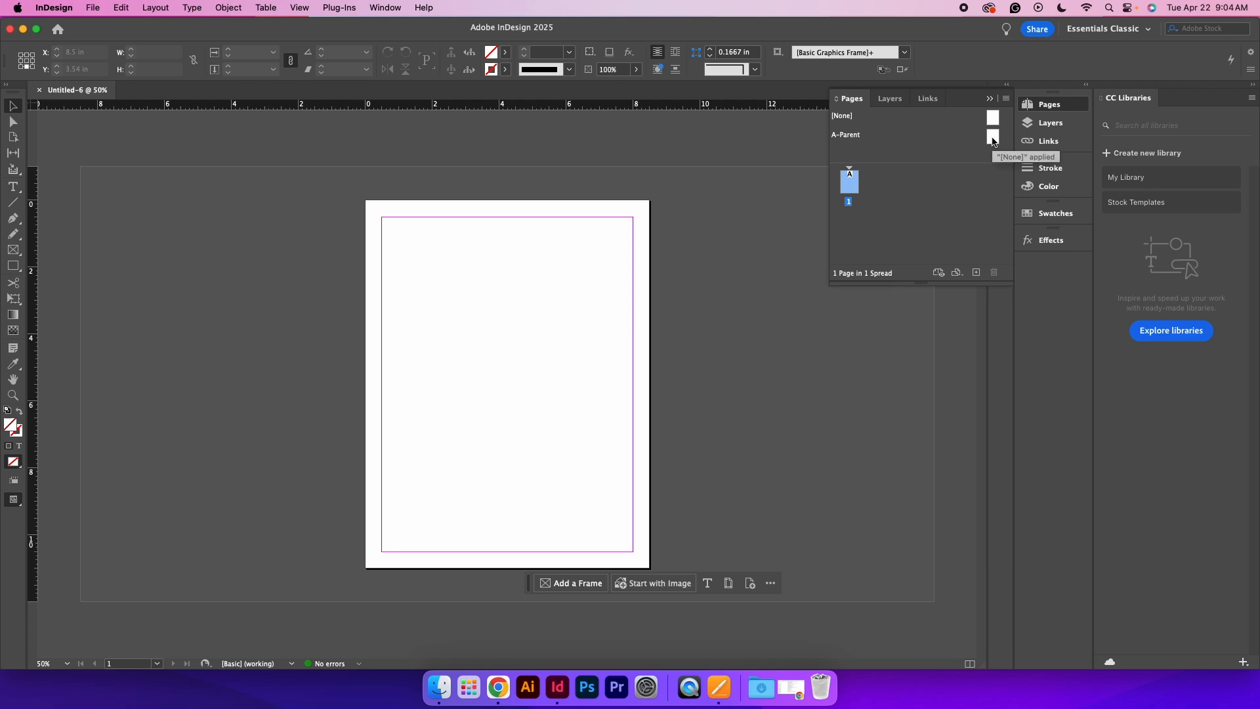
left_click_drag(993, 140, 949, 205)
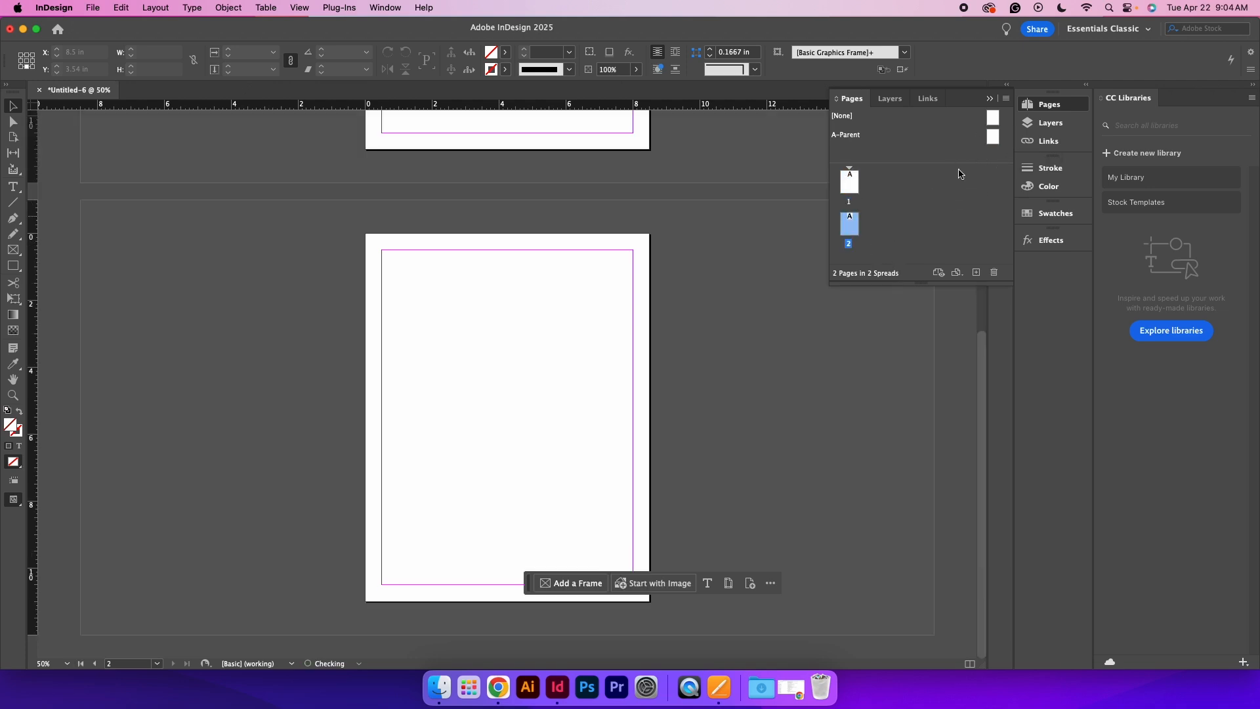
left_click_drag(997, 143, 949, 239)
left_click_drag(997, 141, 937, 227)
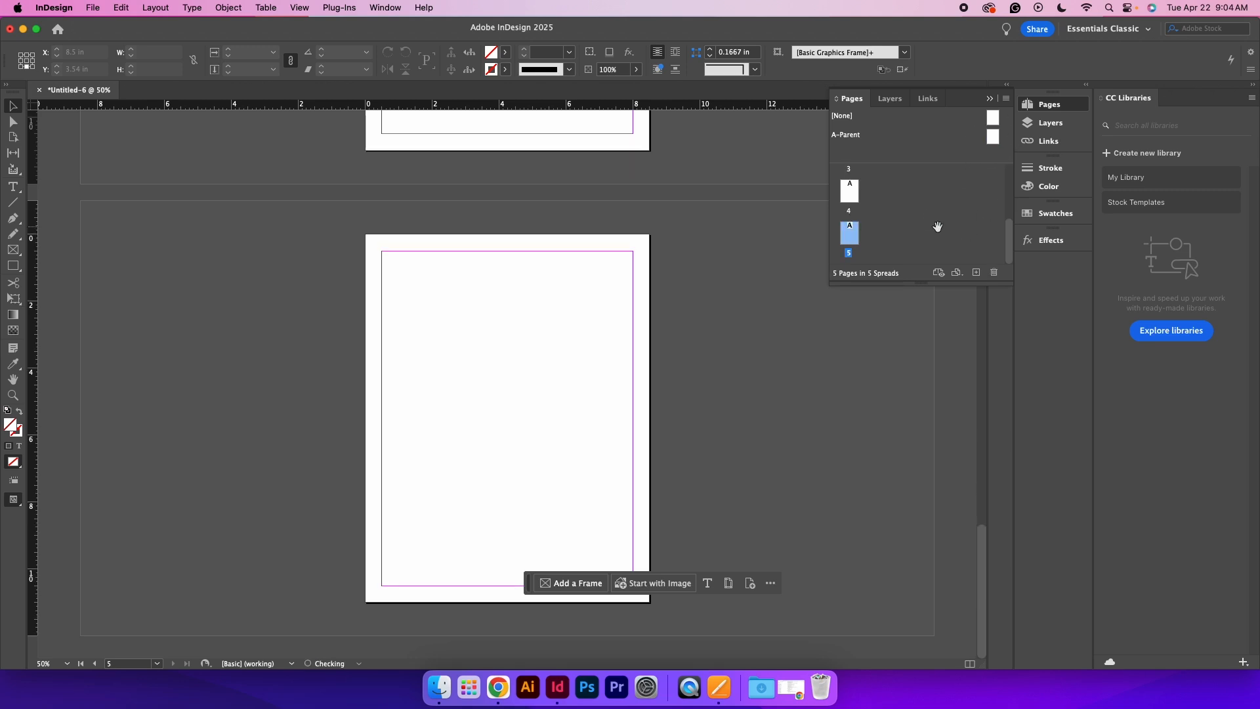
- Place the Lightbulb Word document from the Desktop at the upper-left margin corner of page 1
scroll(670, 261, "up", 20)
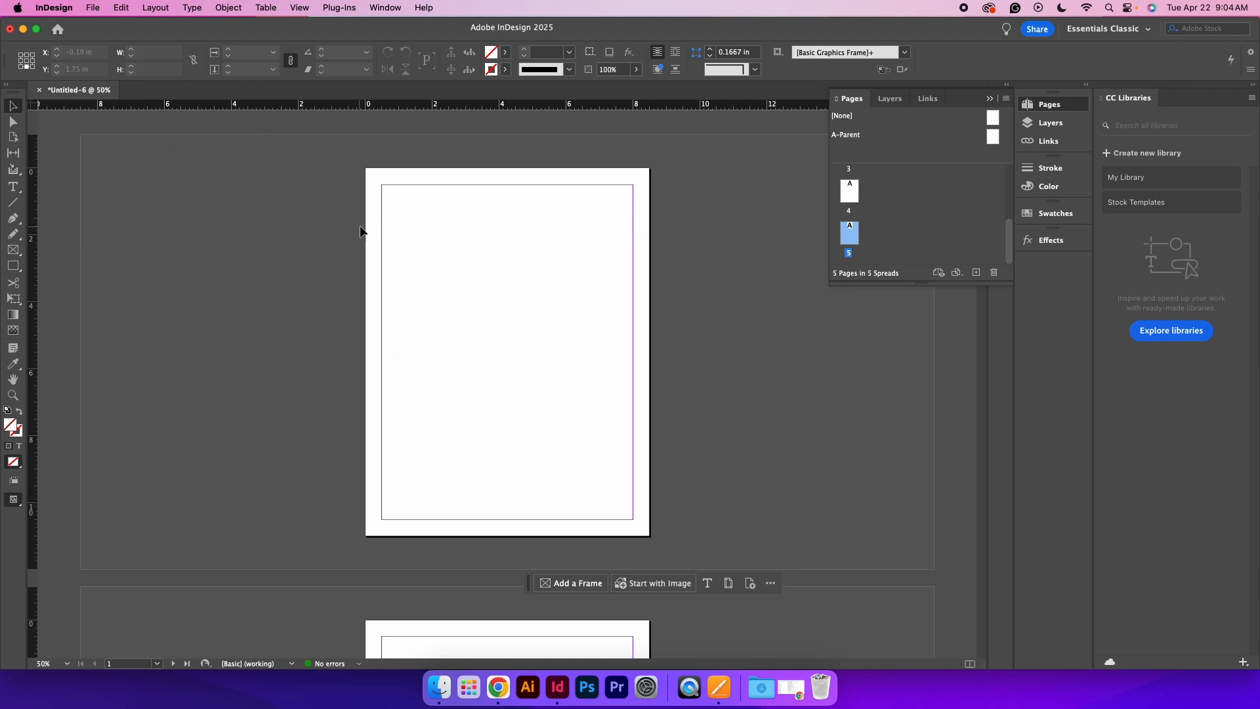
left_click(90, 9)
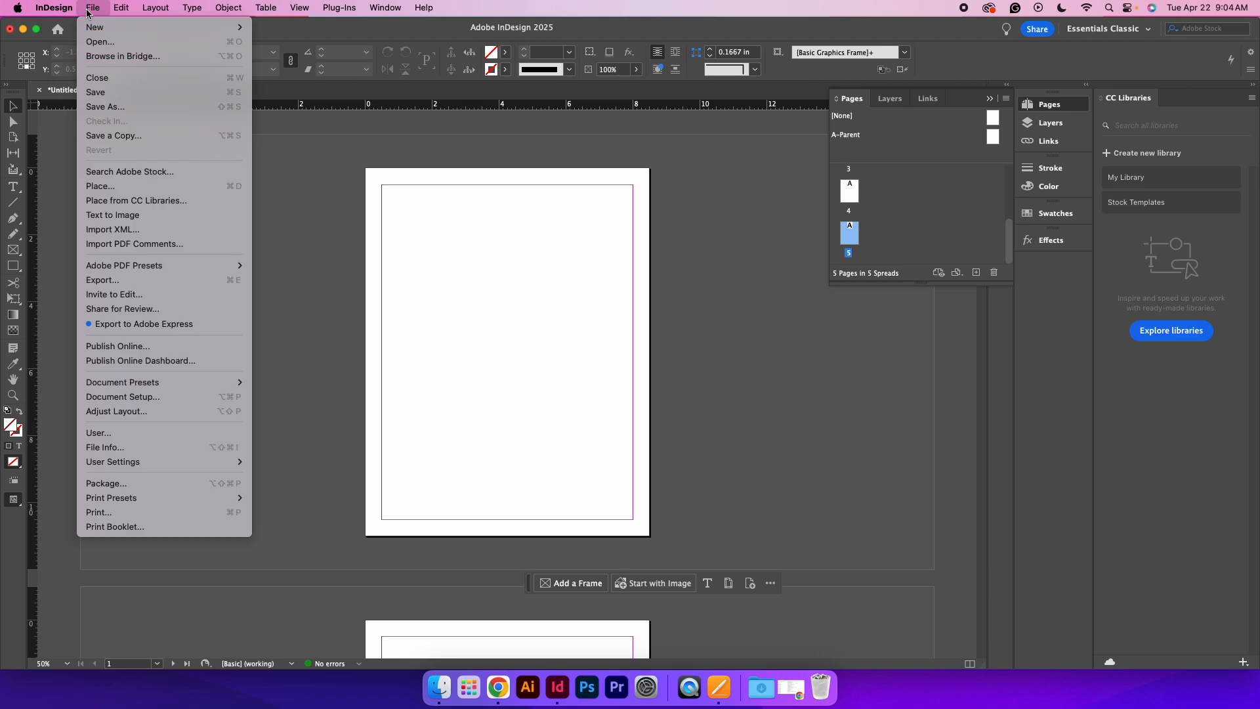
left_click(121, 187)
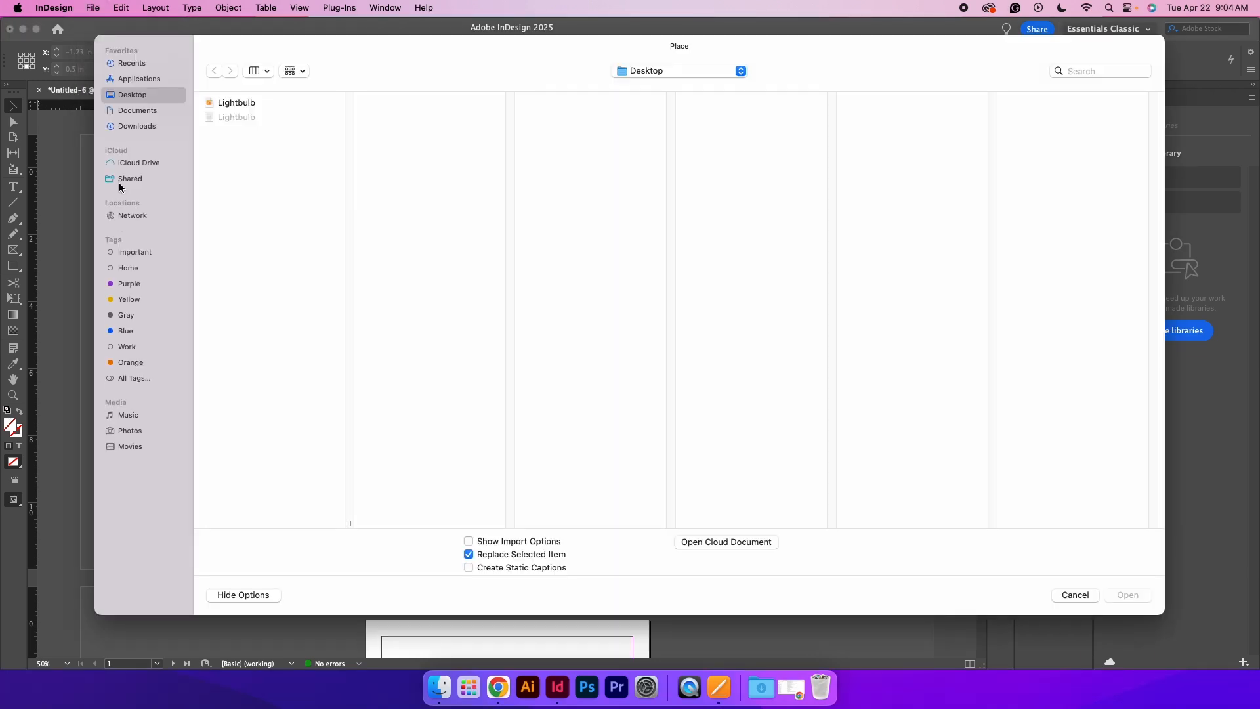
left_click(228, 103)
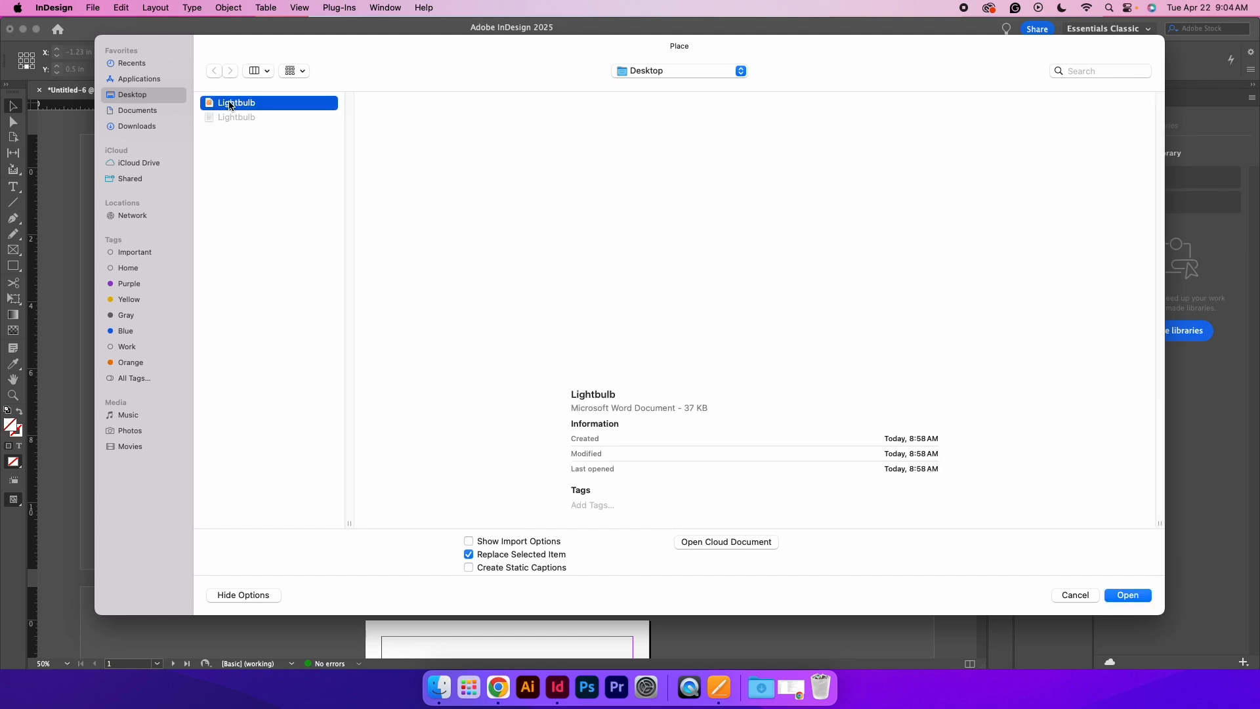
left_click(1128, 595)
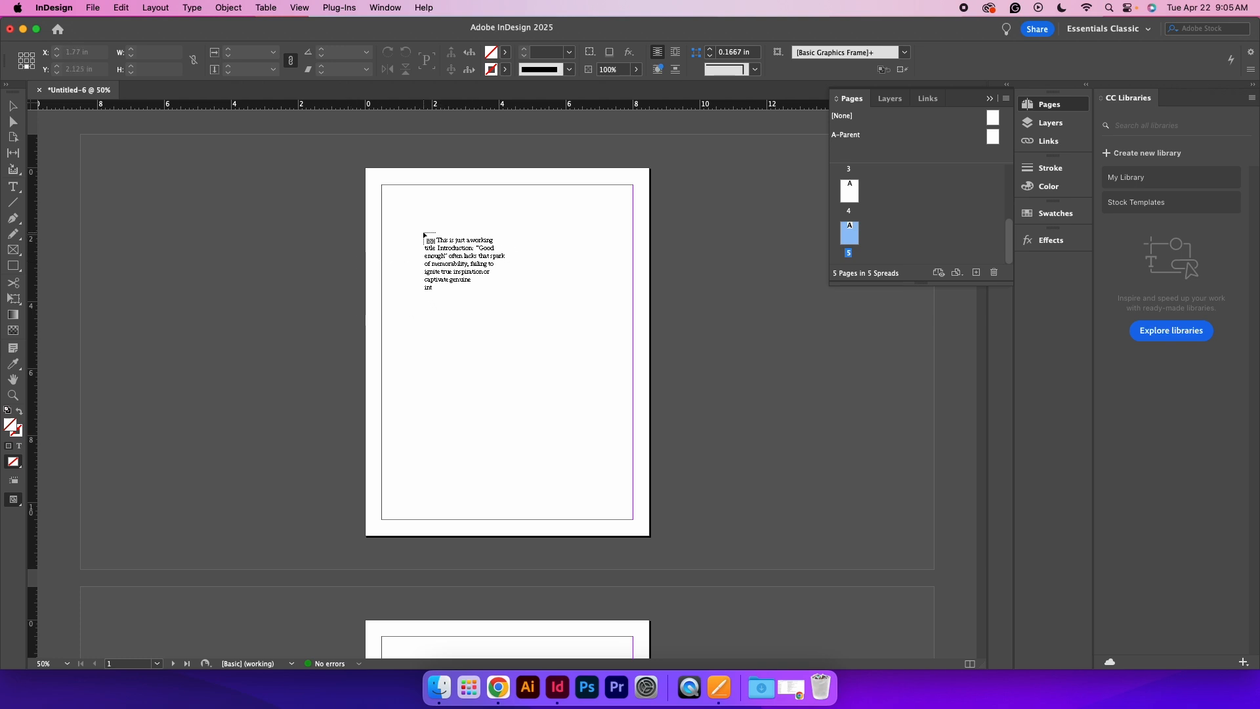
left_click(384, 186)
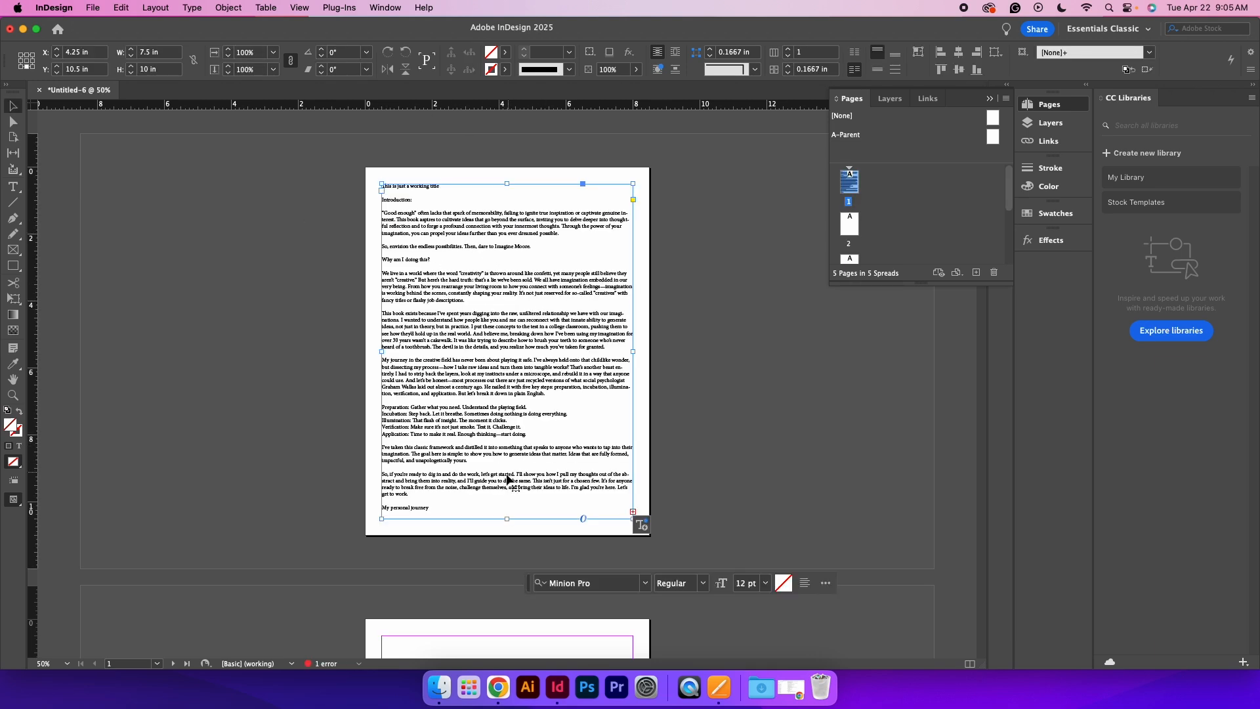
- Thread the overset text from page 1 into a new frame starting at page 2's upper-left margin corner
scroll(506, 474, "down", 10)
scroll(505, 474, "up", 7)
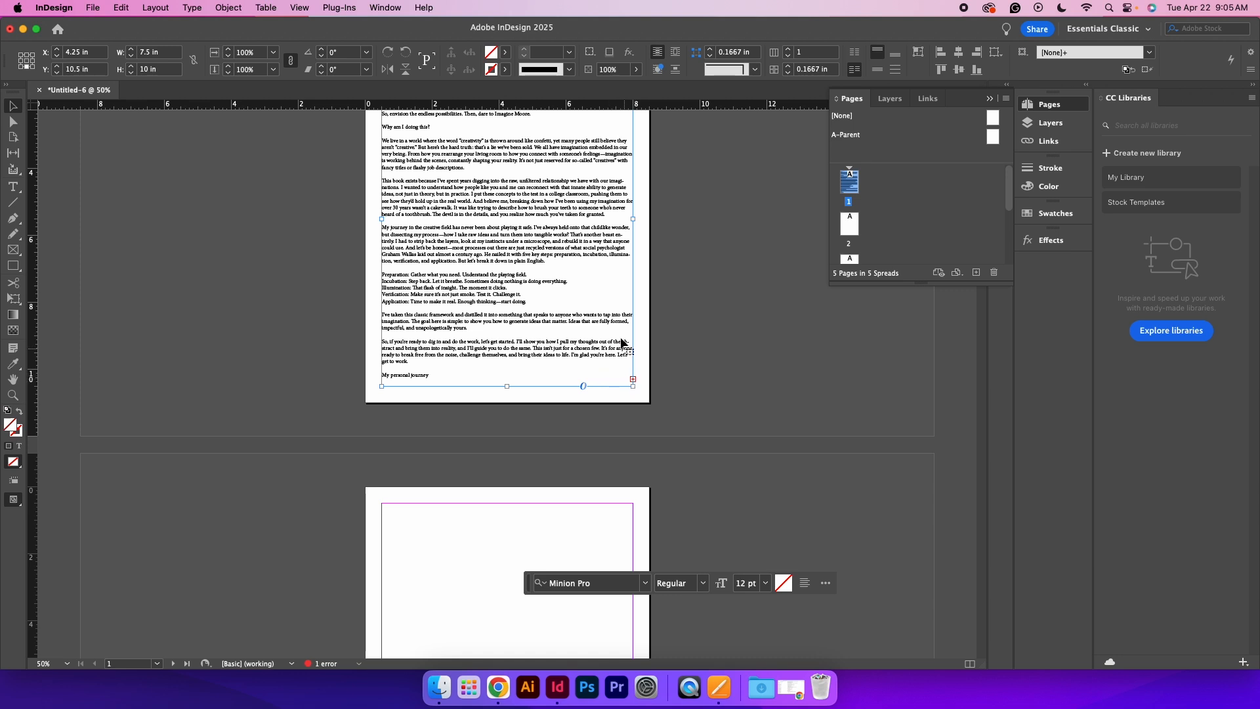
left_click(632, 379)
left_click(438, 538)
scroll(438, 538, "down", 1)
scroll(438, 538, "down", 8)
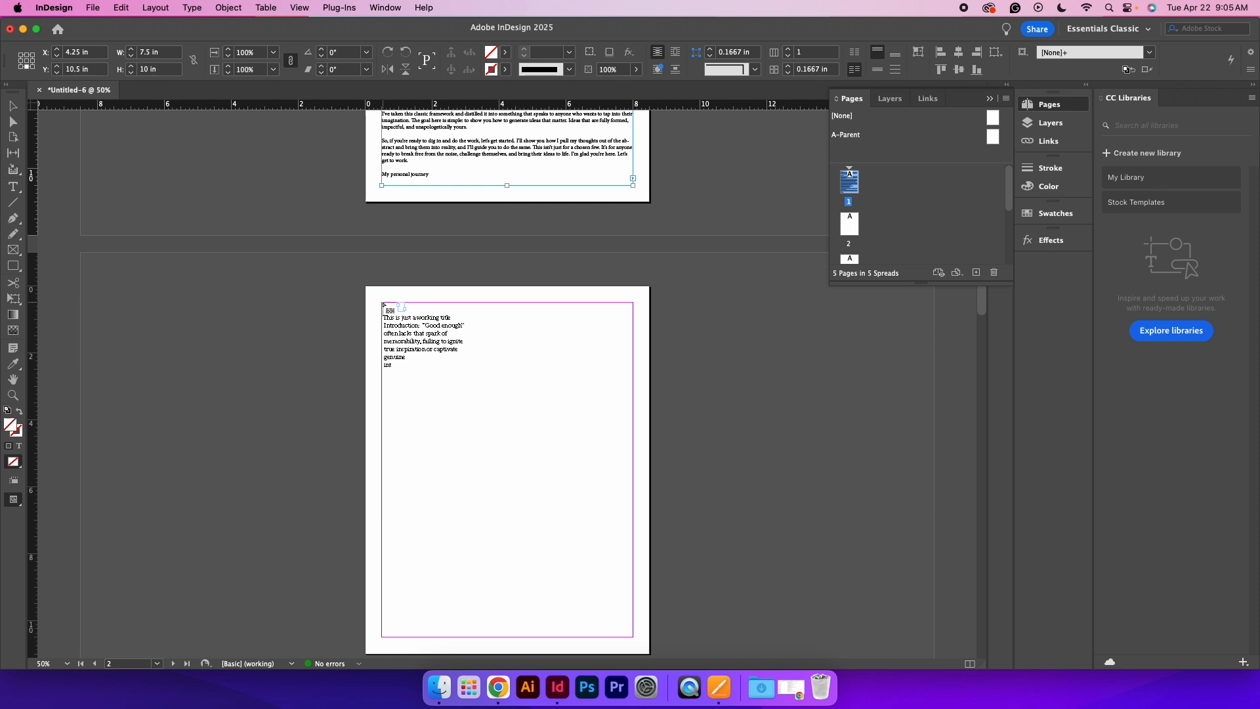
left_click(385, 305)
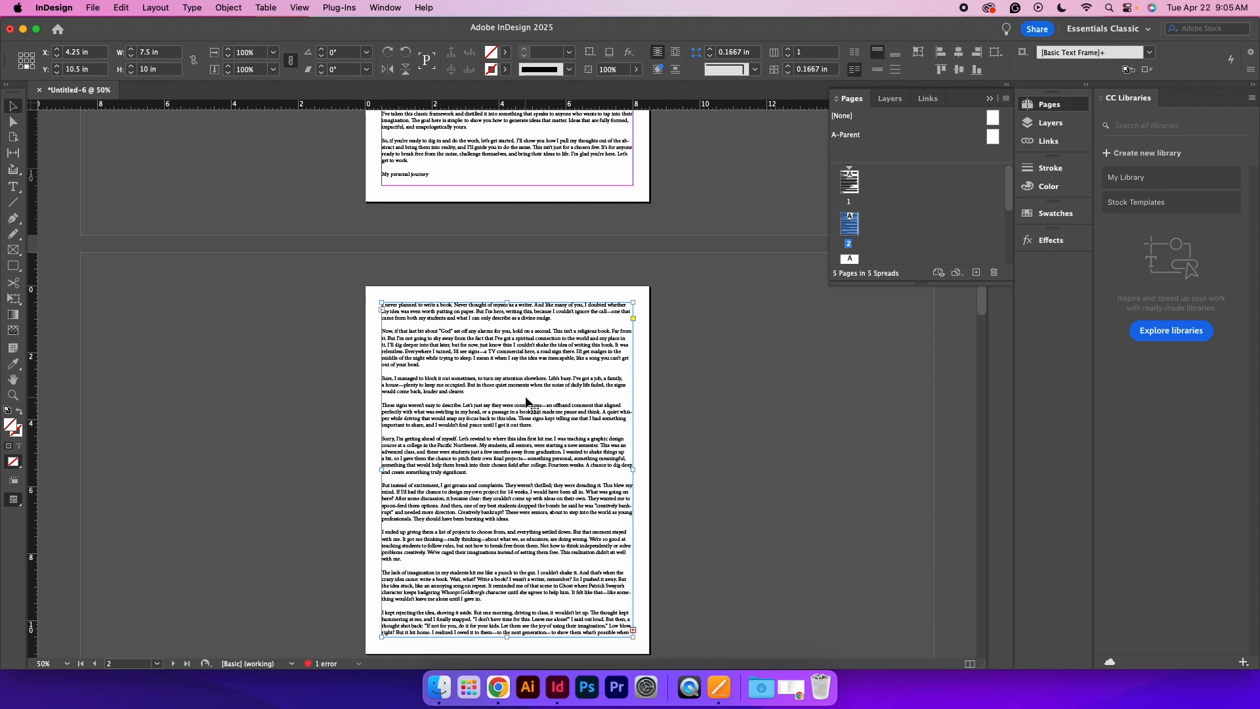
- Continue the overset text from page 2 into a frame filling the margins of page 3
scroll(527, 402, "down", 8)
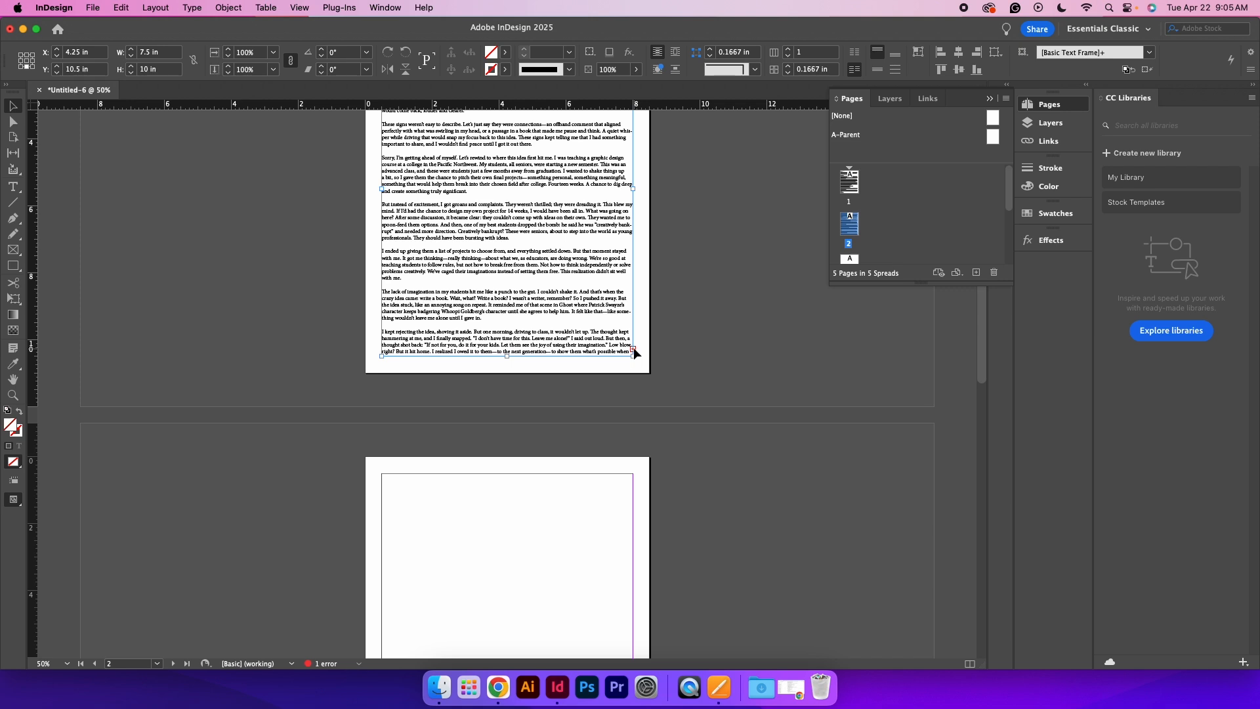
left_click(633, 349)
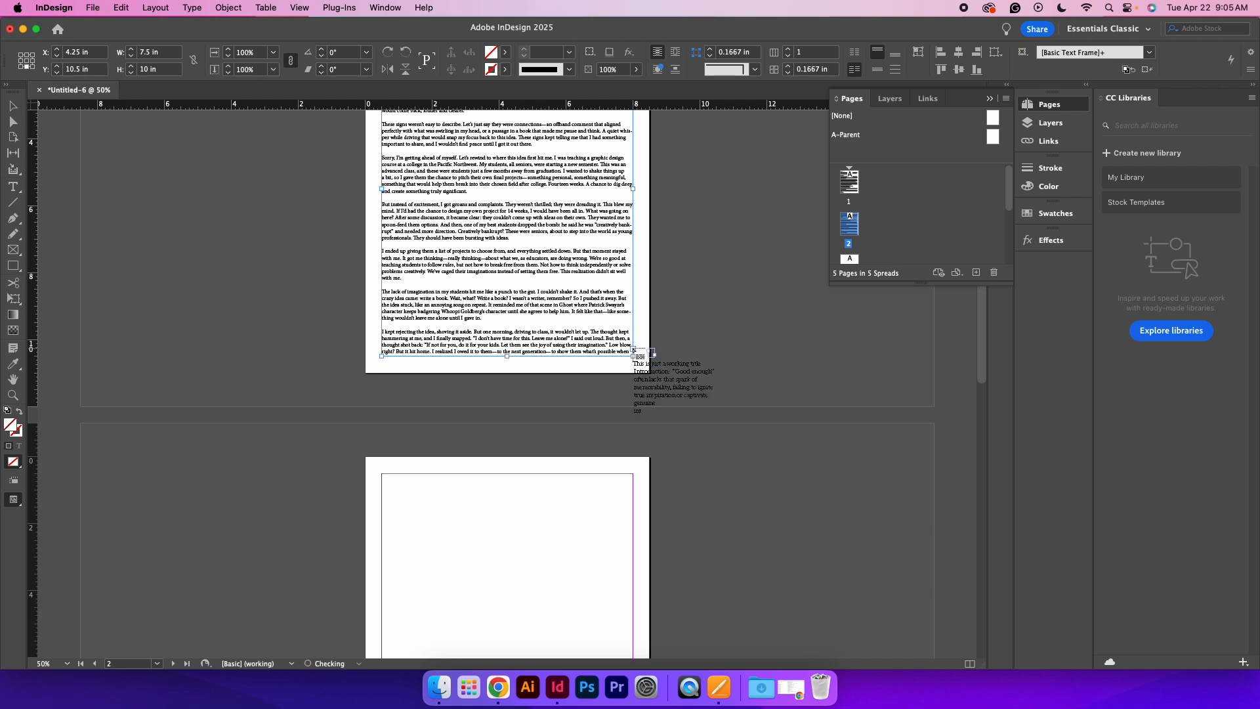
left_click(411, 494)
left_click_drag(412, 494, 382, 475)
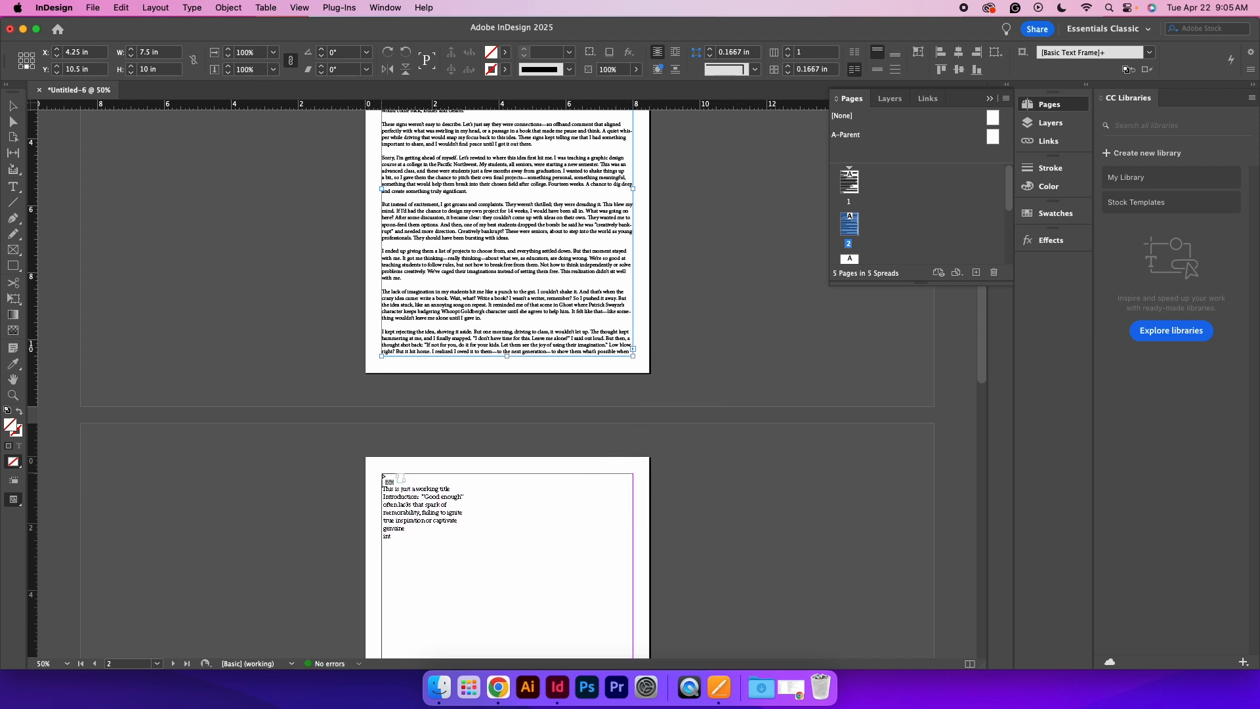
left_click(383, 475)
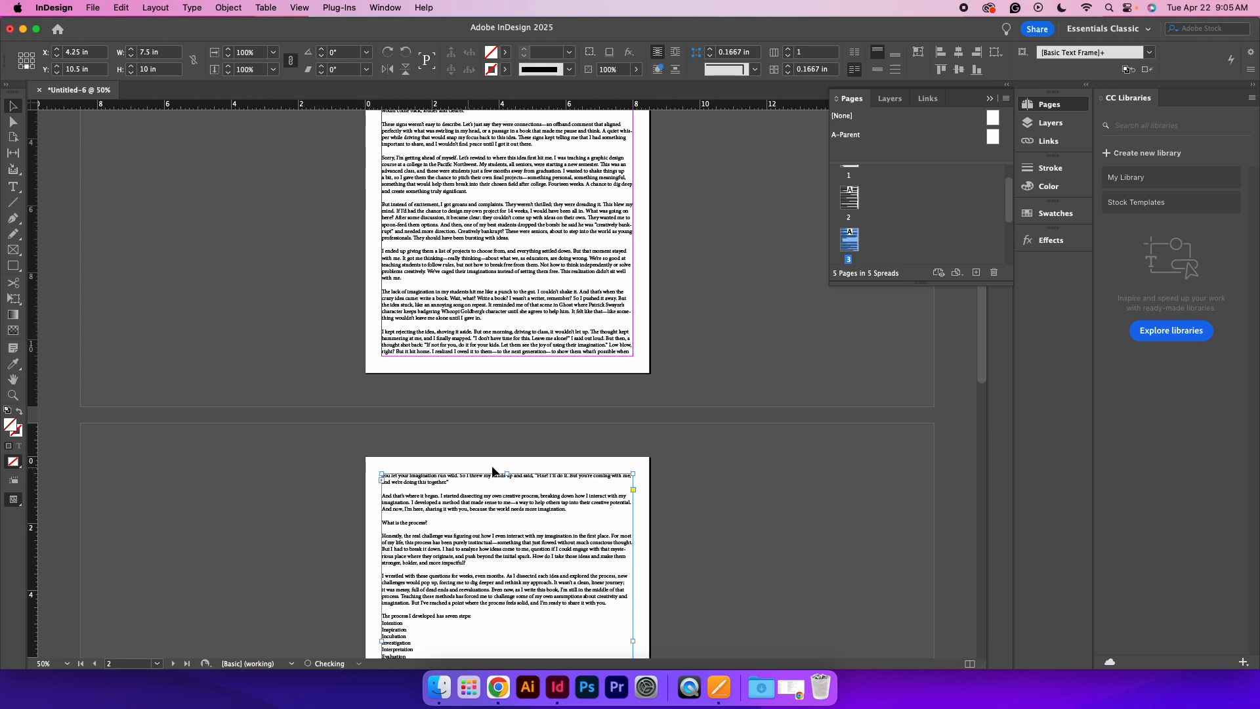
- Load the overset text from page 3 and flow it into the margin area of page 4
scroll(501, 473, "down", 4)
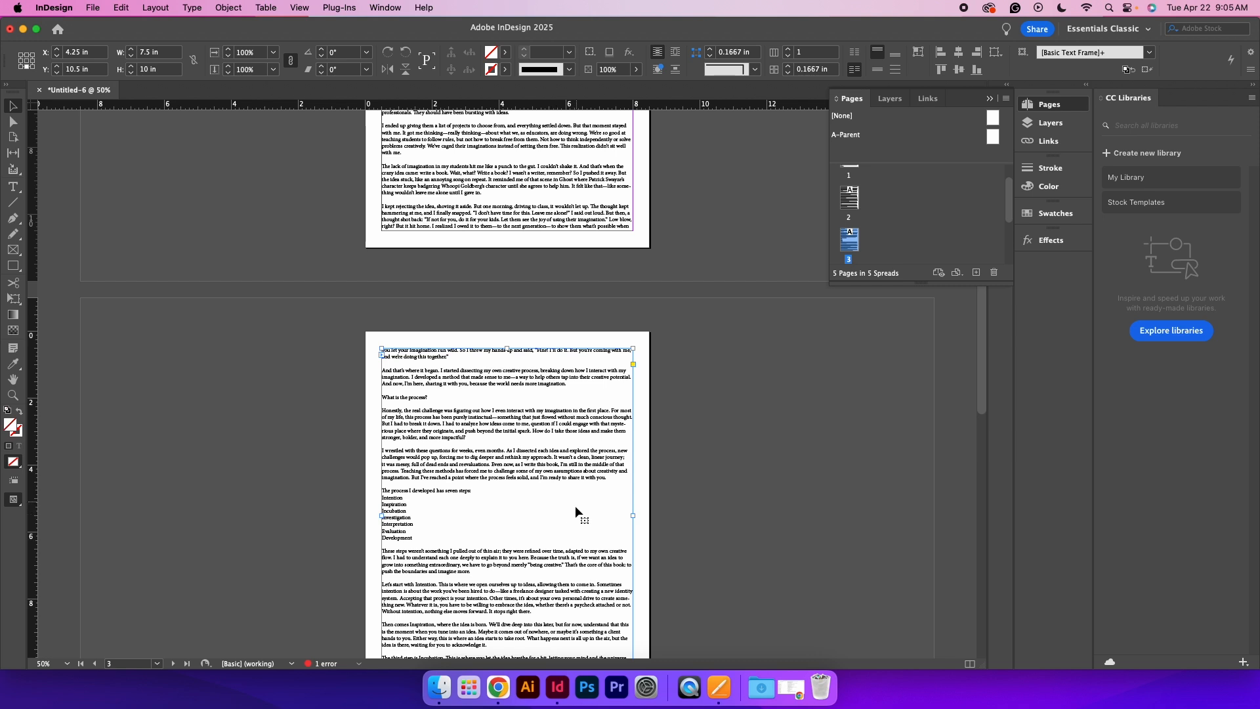
scroll(575, 509, "down", 3)
scroll(576, 509, "down", 4)
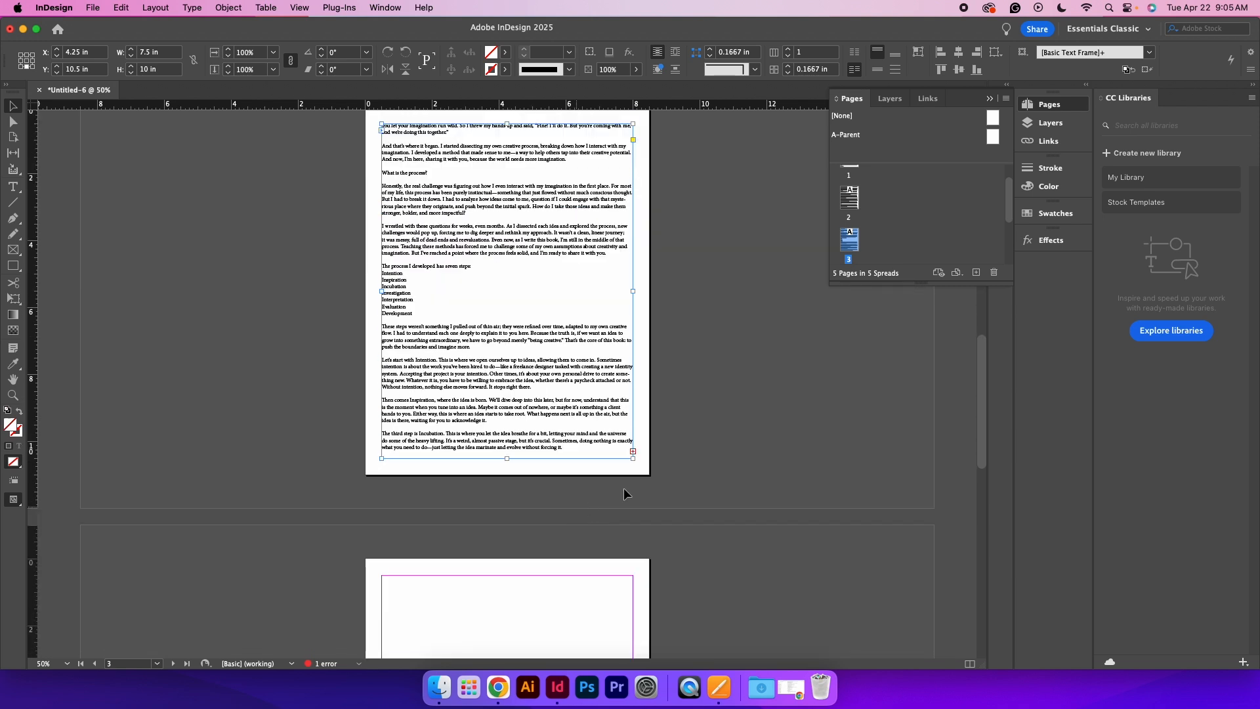
left_click(633, 453)
scroll(630, 440, "down", 15)
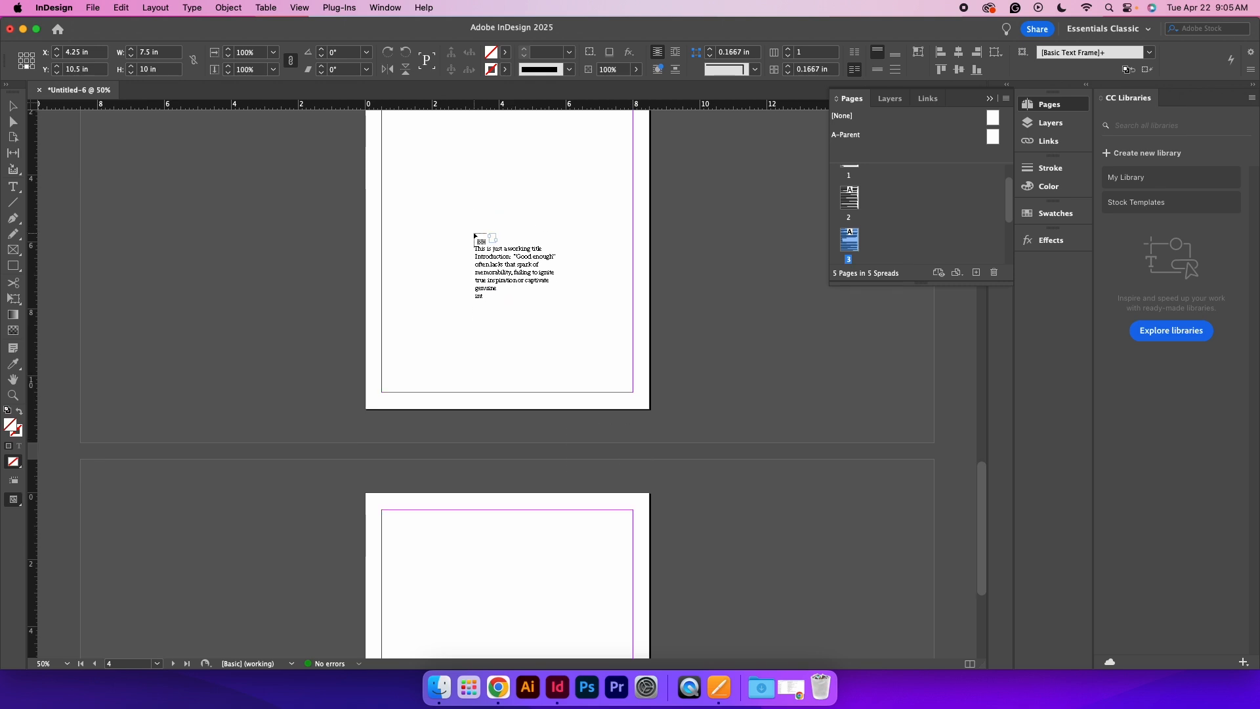
scroll(474, 235, "down", 8)
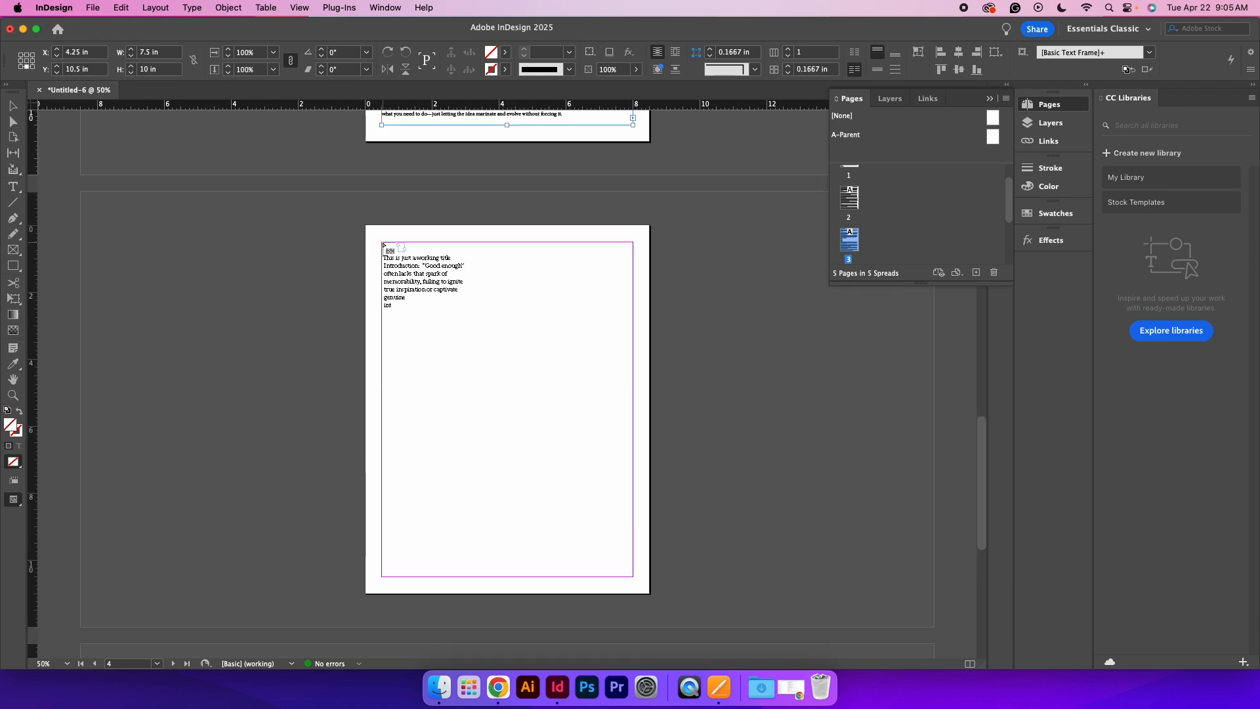
left_click(383, 244)
- Thread the remaining overset text from page 4 into a frame within page 5's margins
scroll(586, 338, "down", 2)
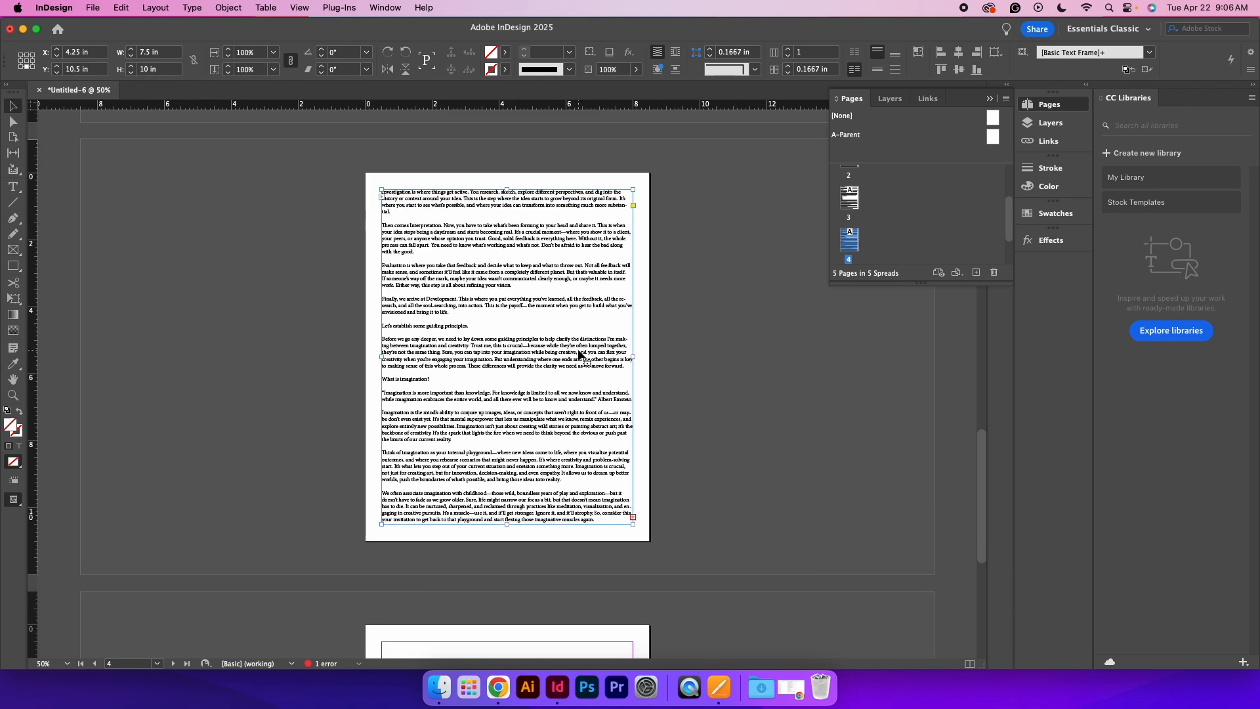
scroll(579, 355, "down", 6)
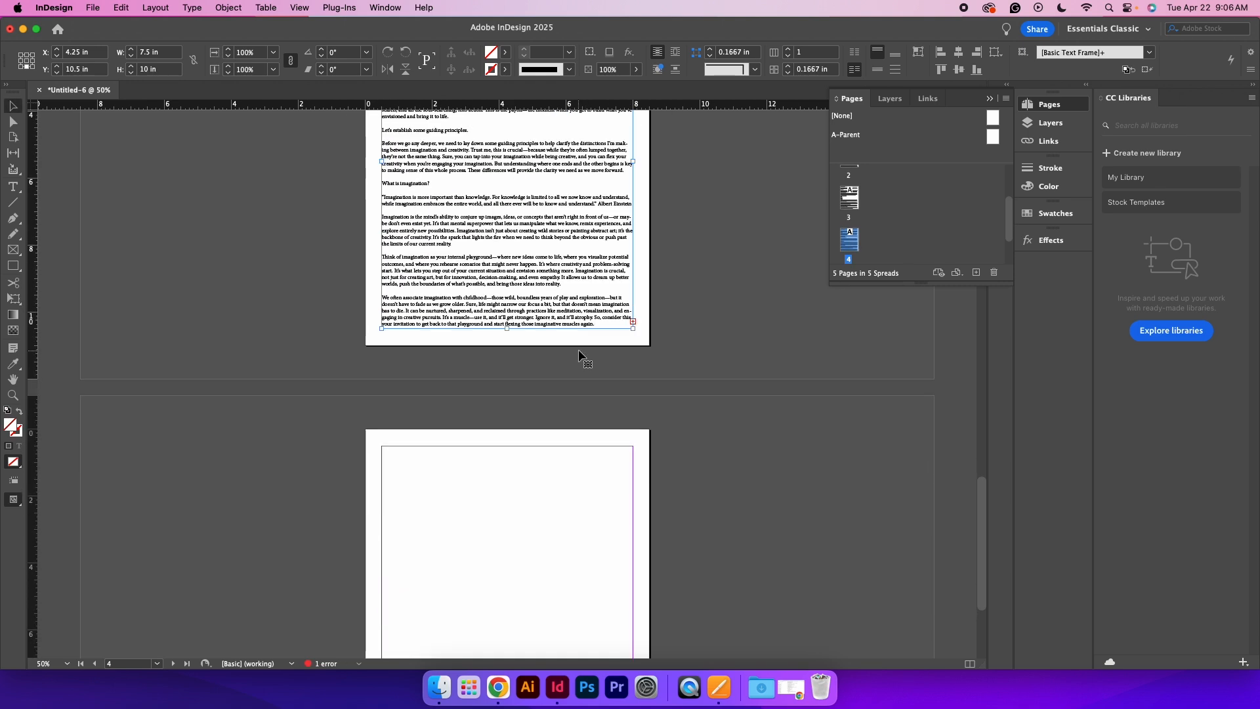
left_click(634, 321)
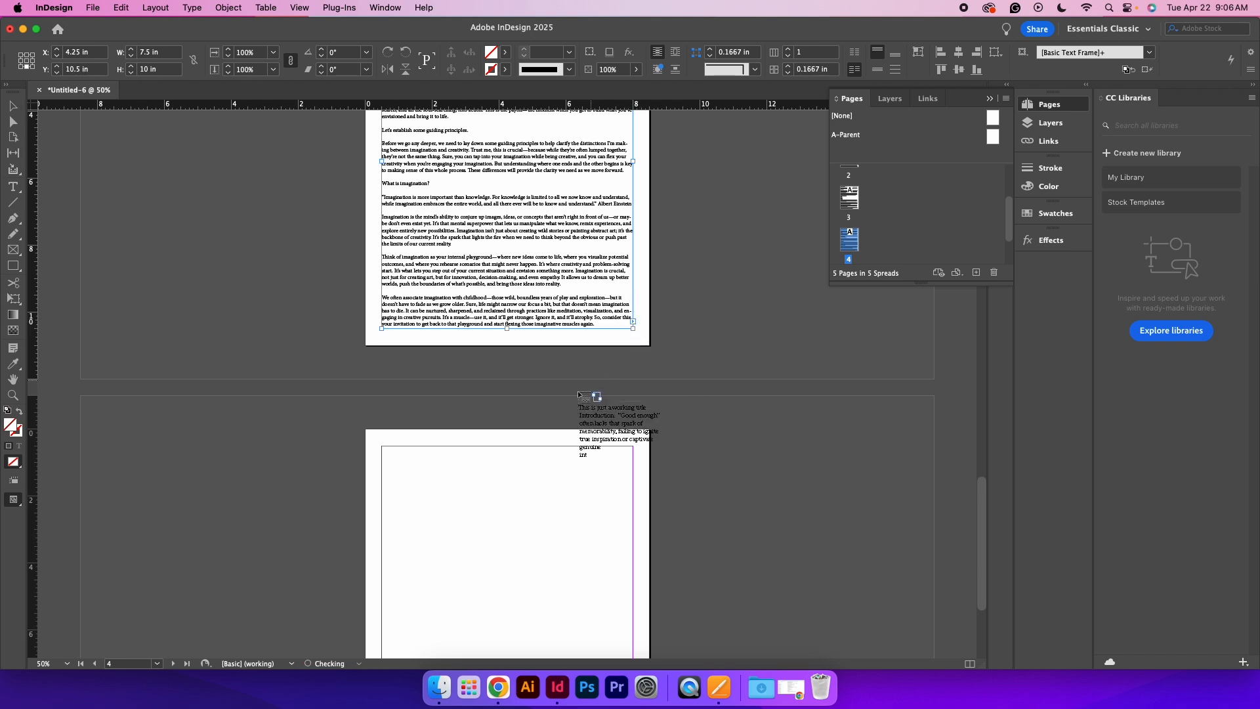
left_click(384, 450)
scroll(506, 434, "down", 6)
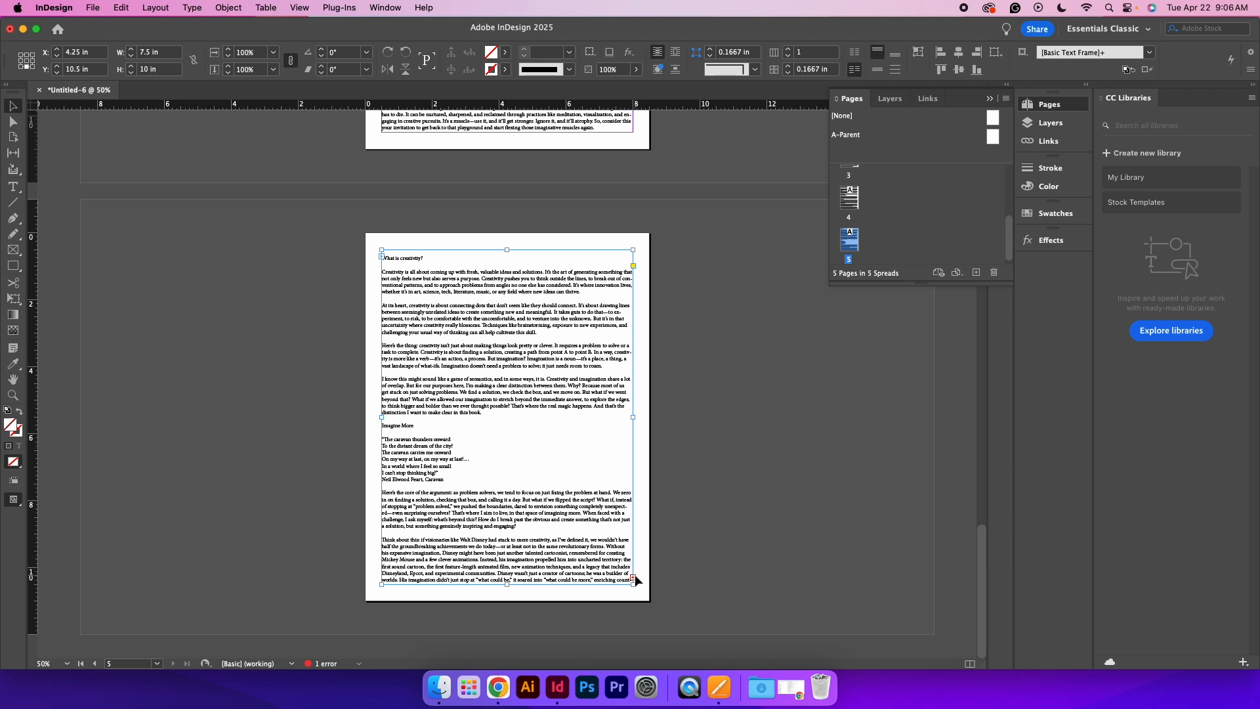
- Close the five-page document without saving it
left_click(39, 91)
left_click(684, 369)
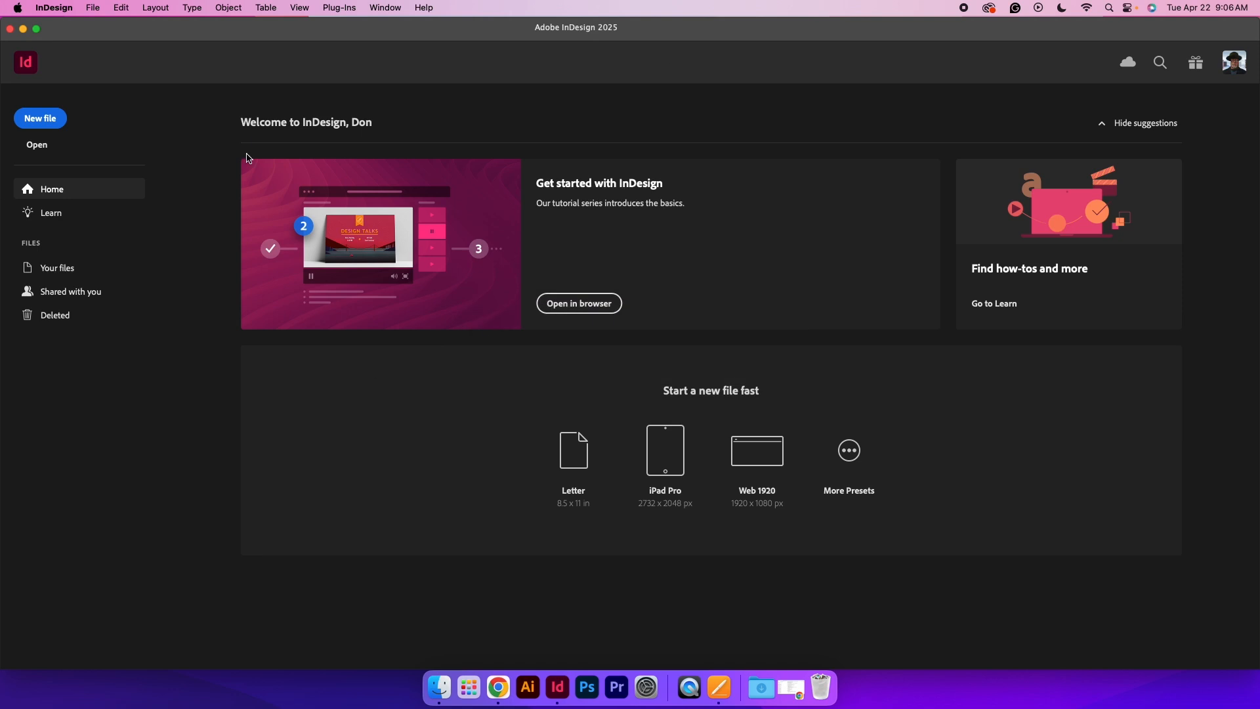
- Create a new 8.5 x 11 in portrait document with one page and inches as the units
left_click(58, 117)
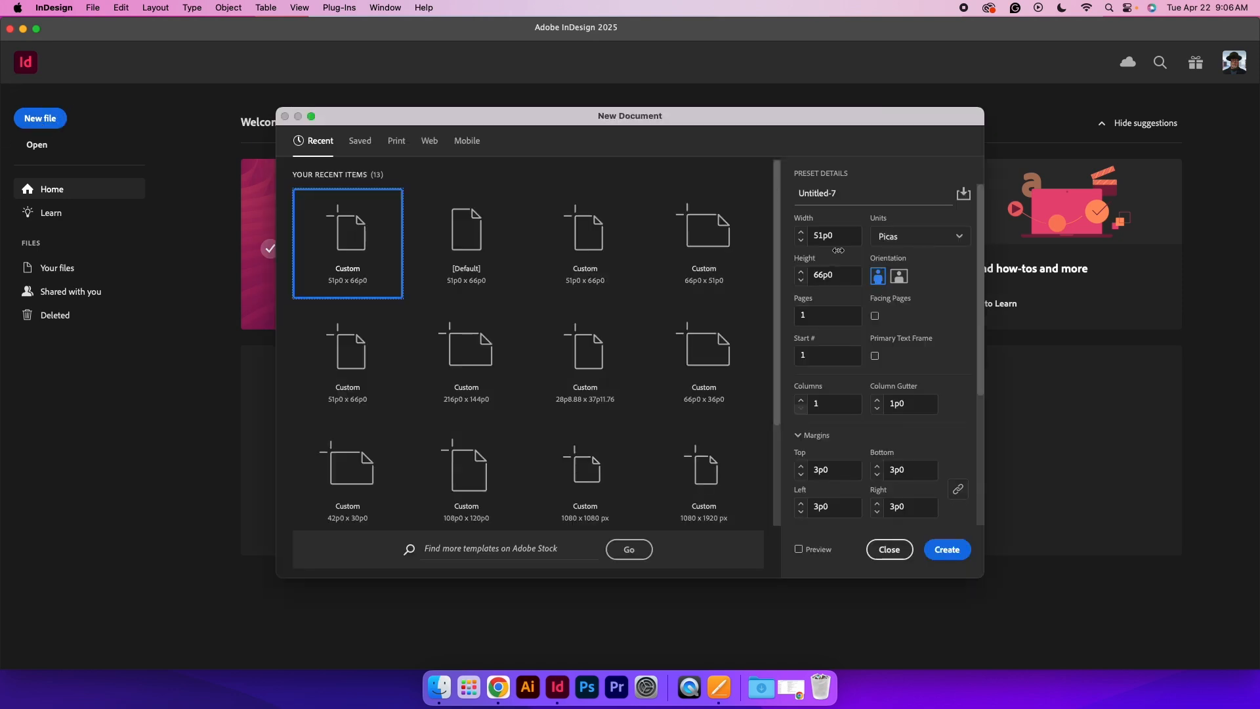
left_click(919, 236)
left_click(922, 302)
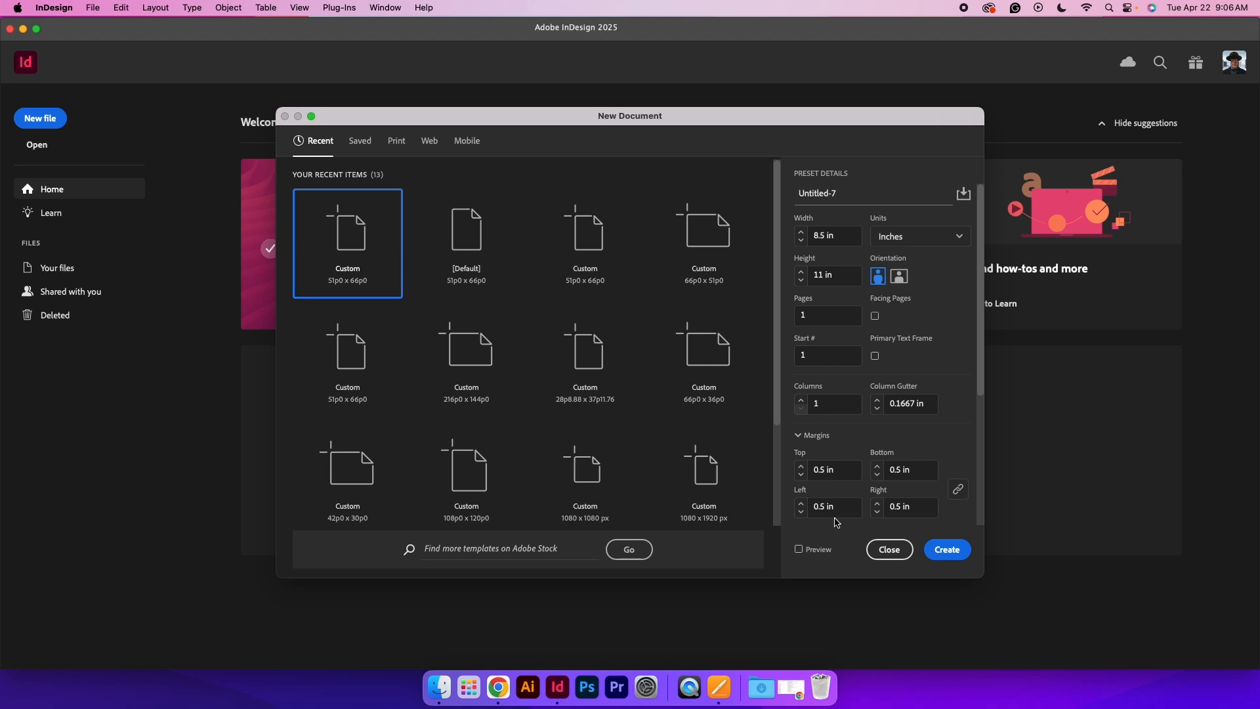
left_click(947, 550)
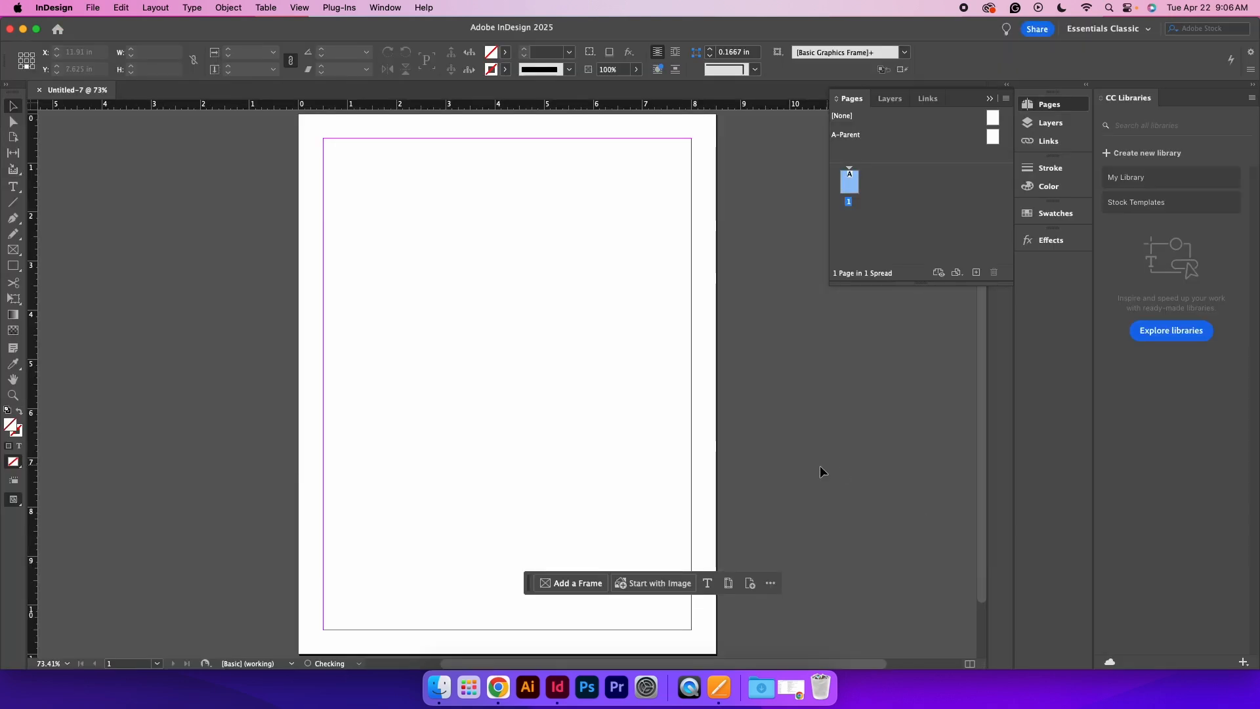
- Place the Lightbulb Word document from page 1's upper-left margin corner with autoflow, adding pages for all the text
left_click(91, 7)
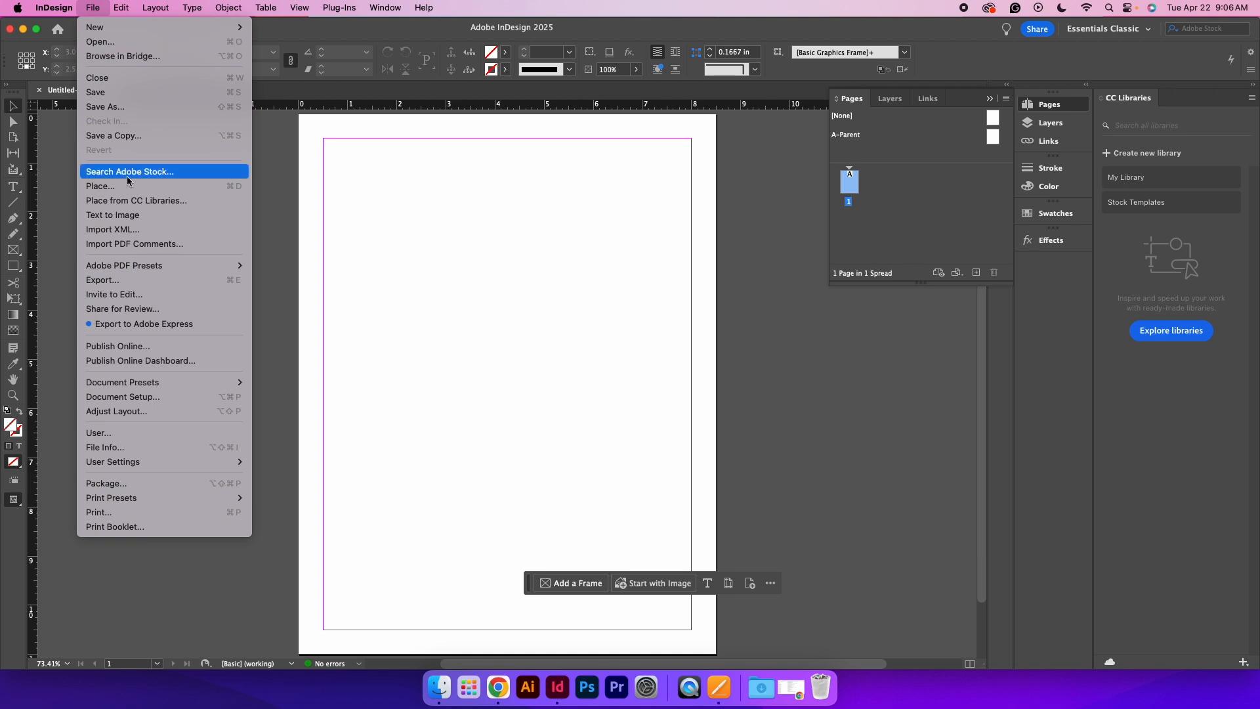
left_click(149, 189)
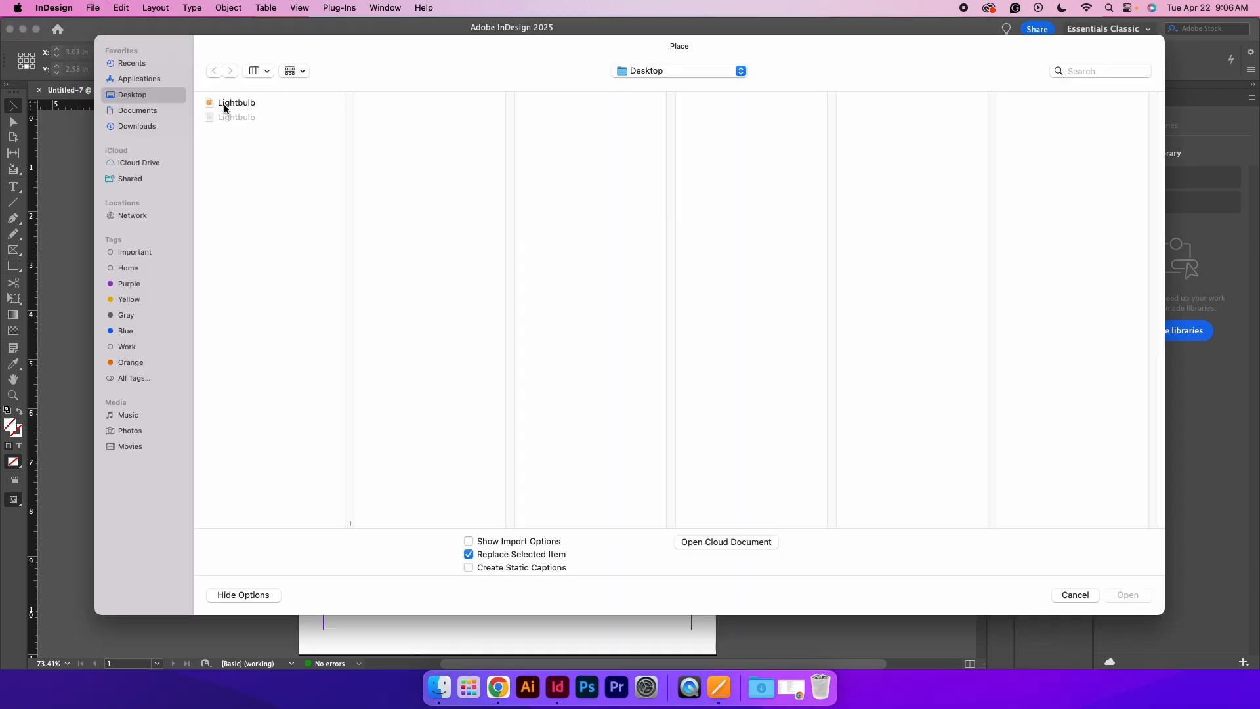
left_click(224, 106)
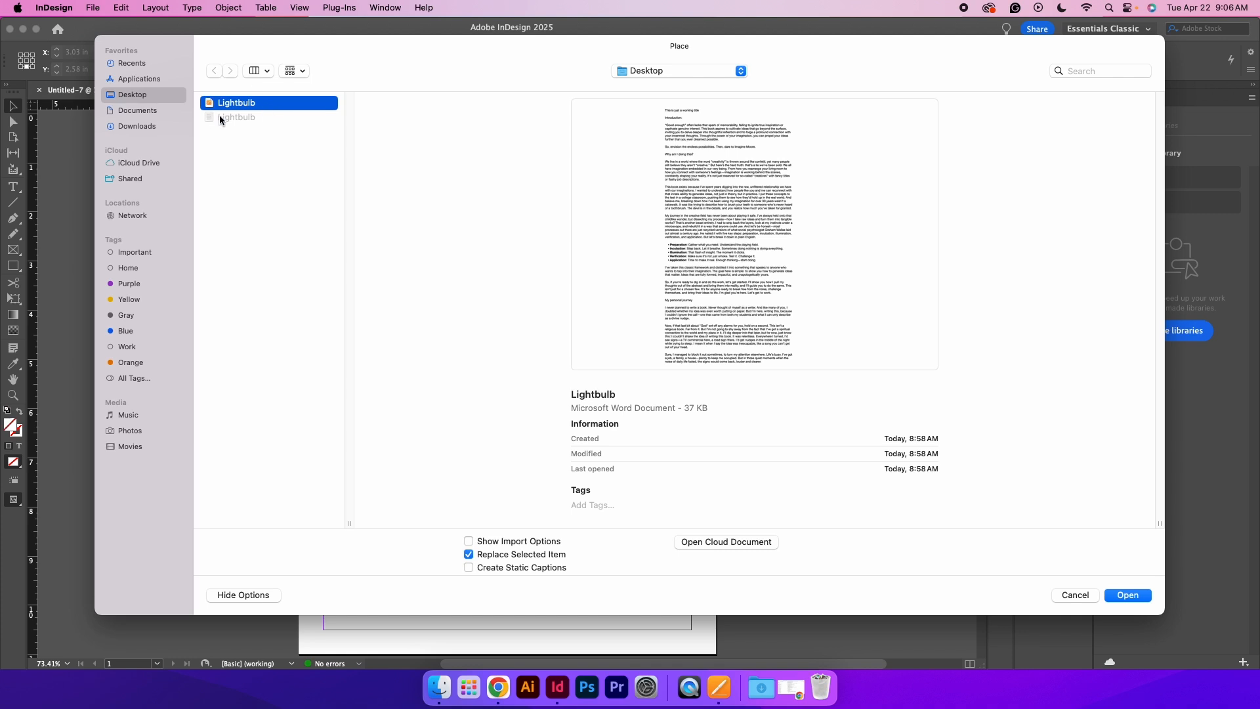
mouse_move(642, 232)
left_click(1123, 594)
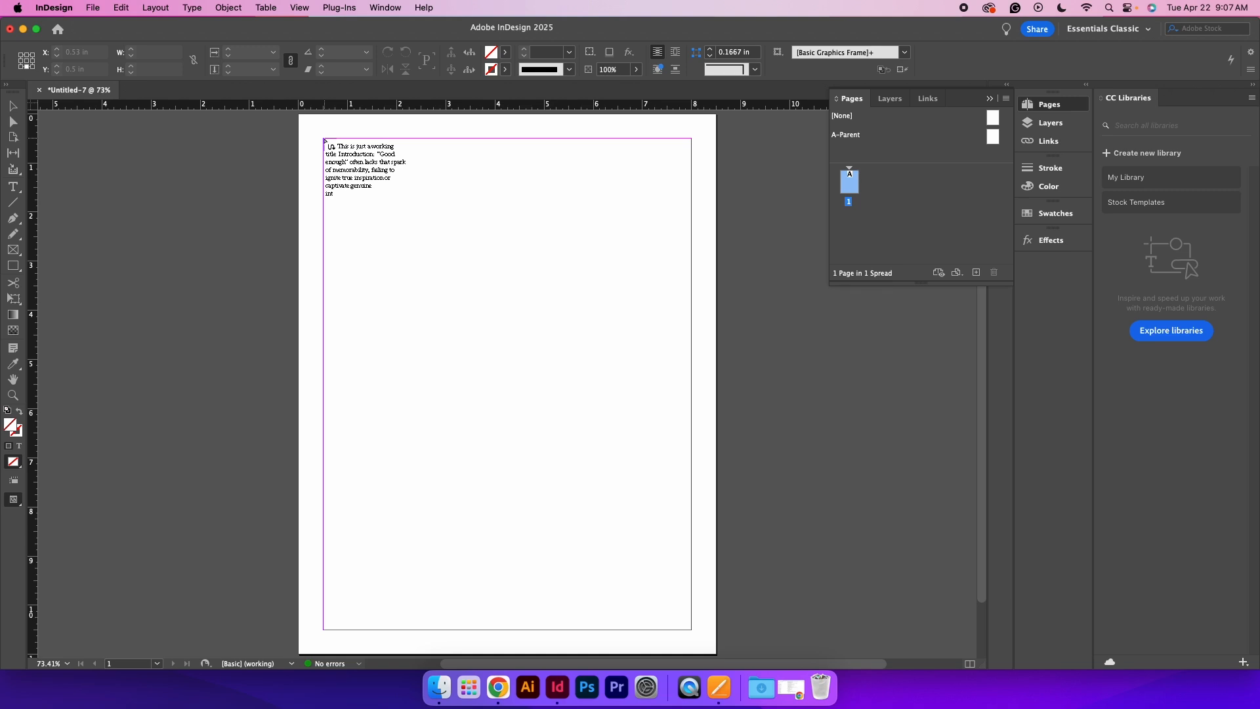
left_click(324, 141, "shift")
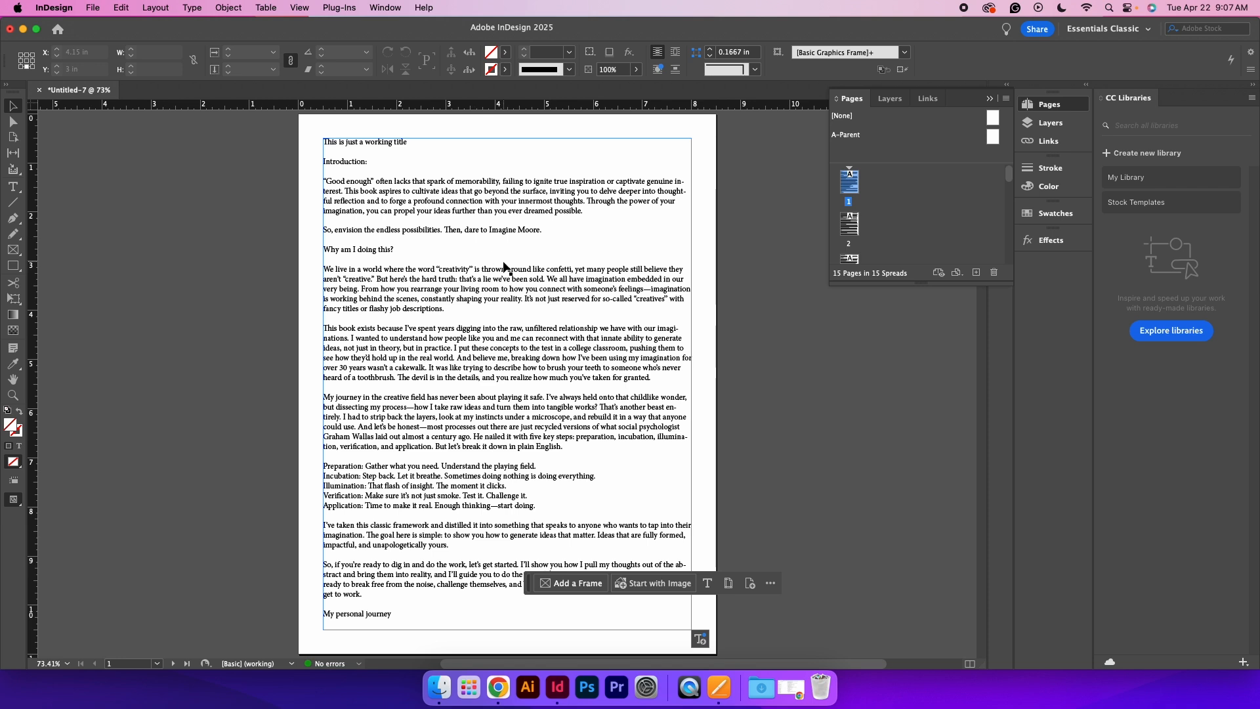
- Extend the page thumbnail list downward and look over the pages that autoflow added to the document
left_click_drag(925, 284, 928, 604)
scroll(879, 323, "down", 2)
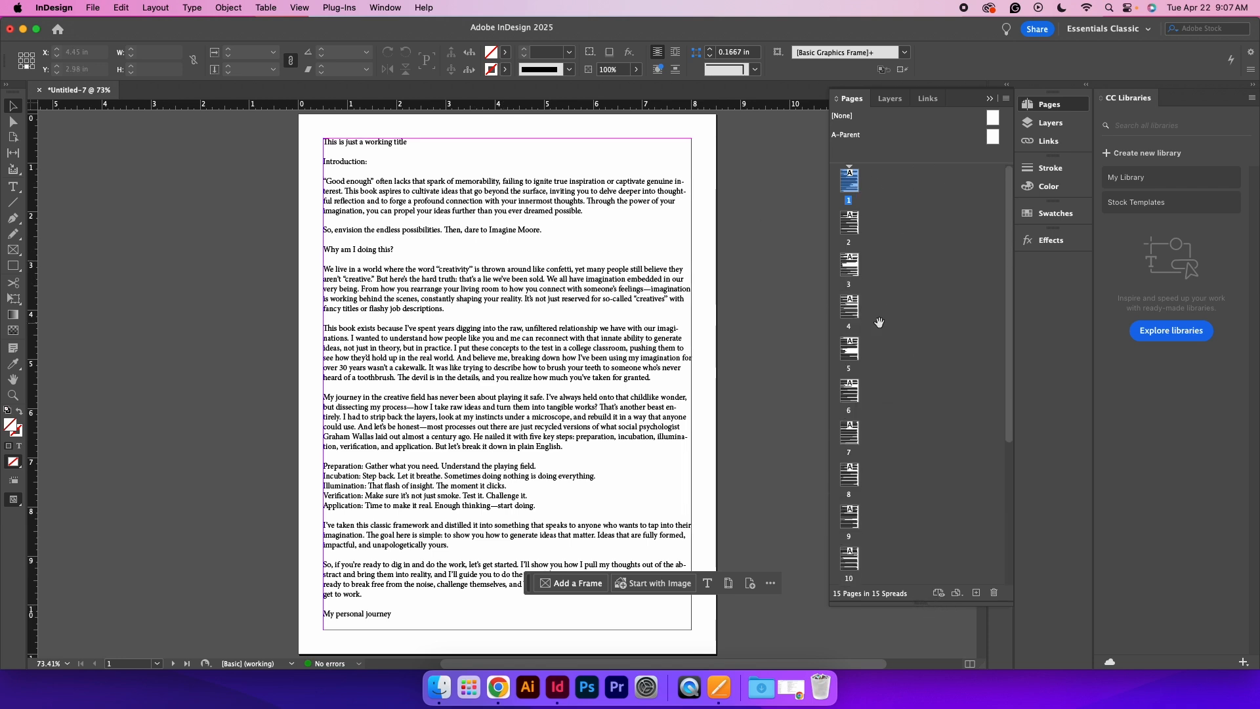
scroll(604, 343, "down", 1)
- Examine how the autoflowed text runs through the threaded frames from page 1 to the end of the document
scroll(604, 343, "down", 10)
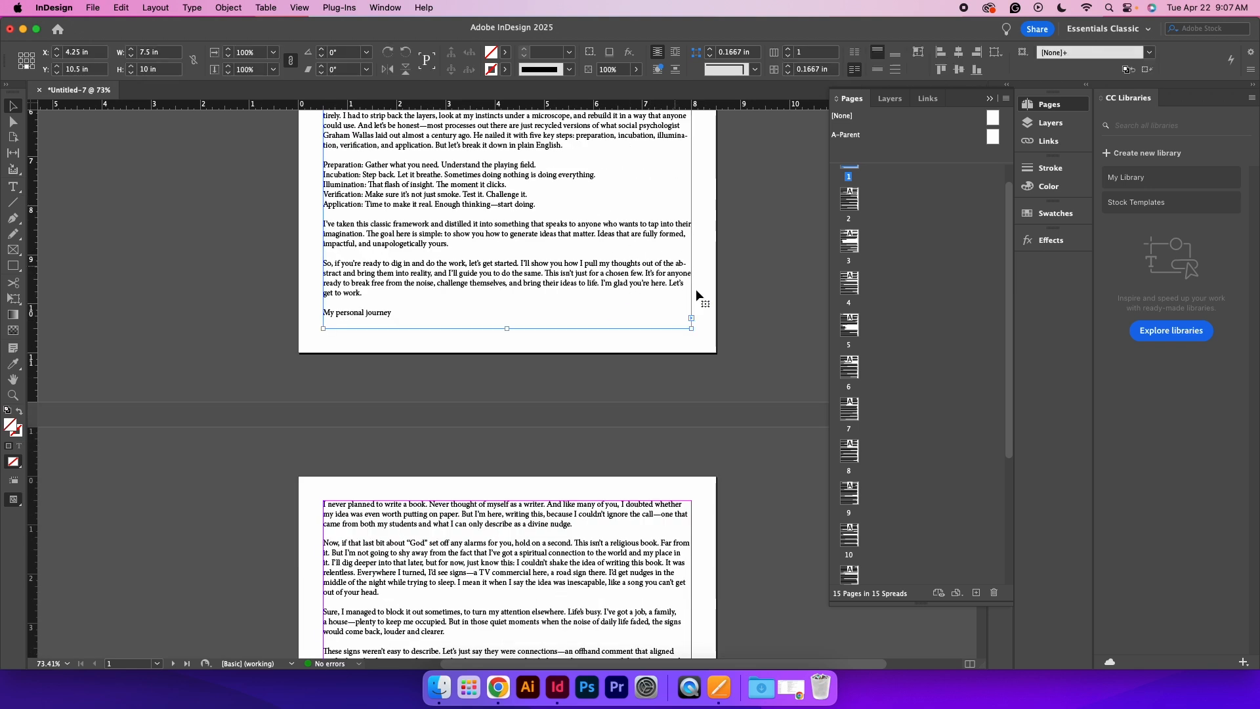
scroll(582, 312, "down", 12)
scroll(582, 311, "down", 9)
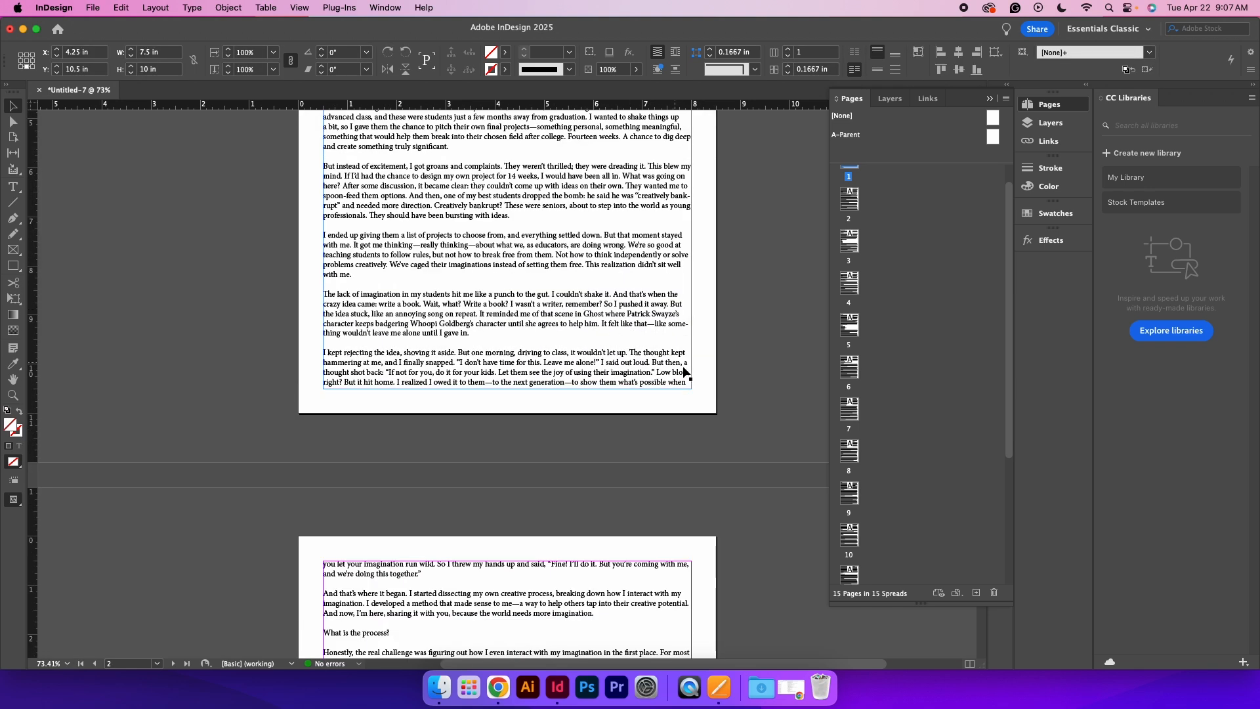
scroll(621, 372, "down", 20)
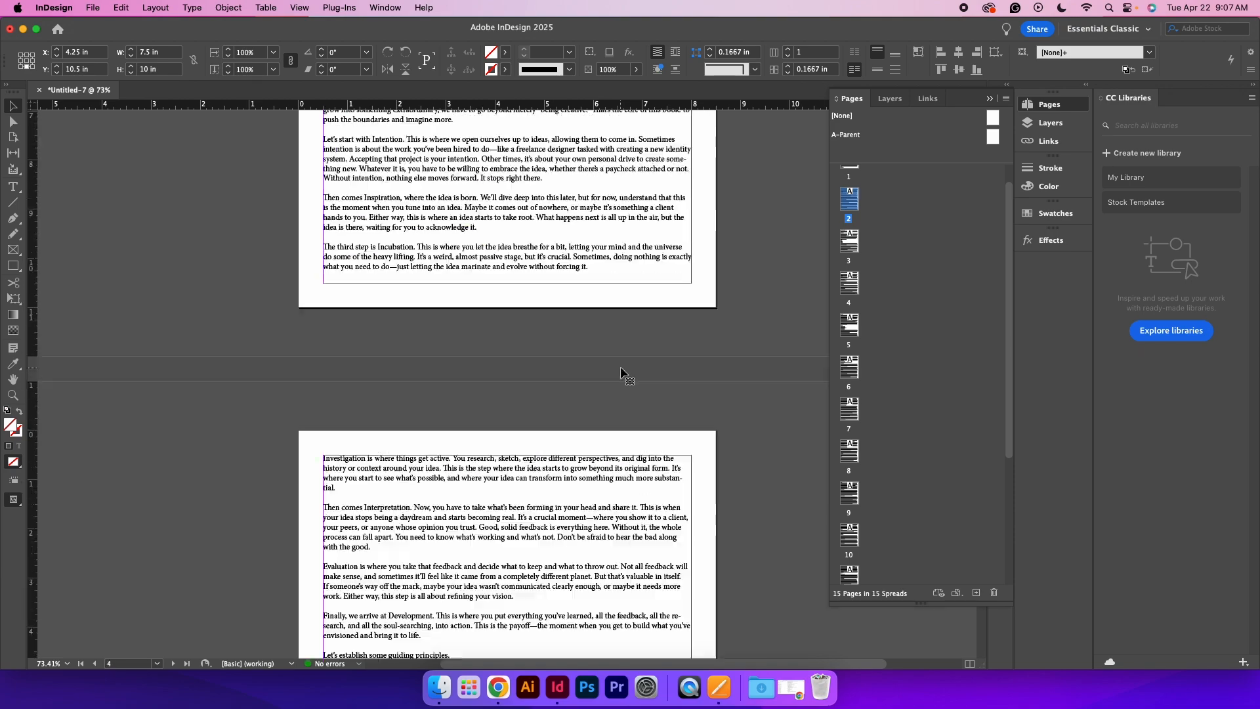
scroll(620, 365, "down", 20)
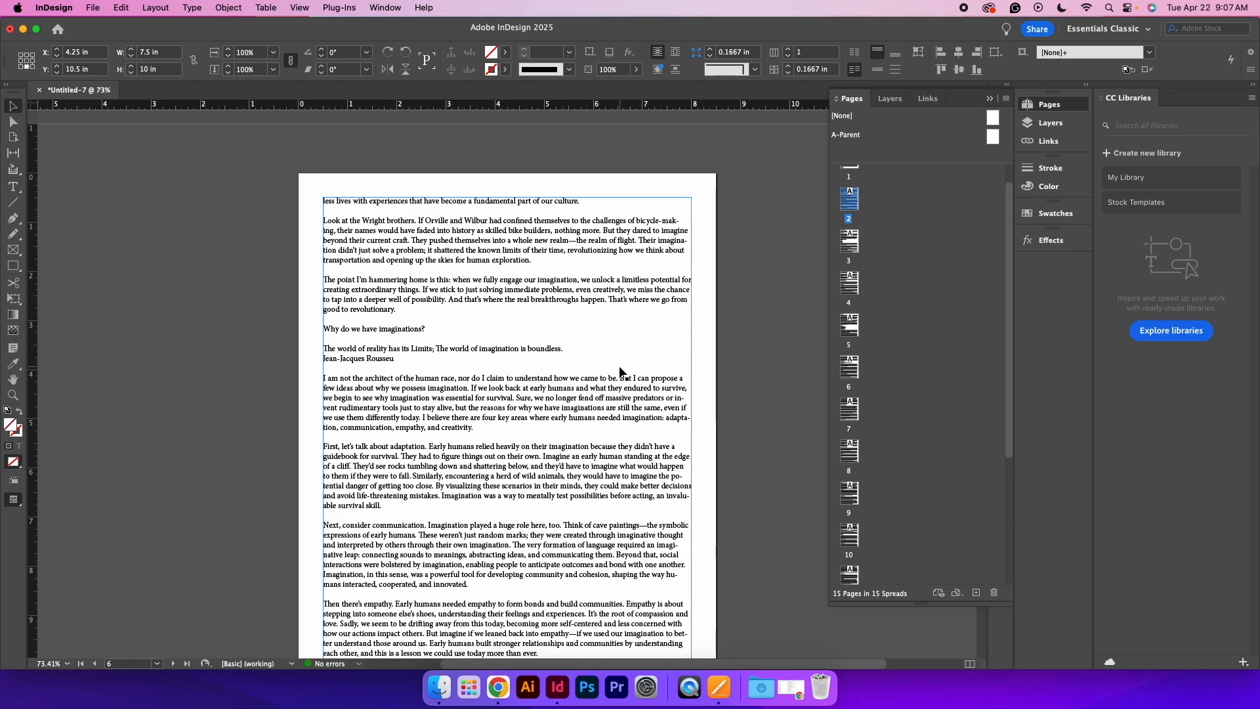
scroll(580, 375, "down", 20)
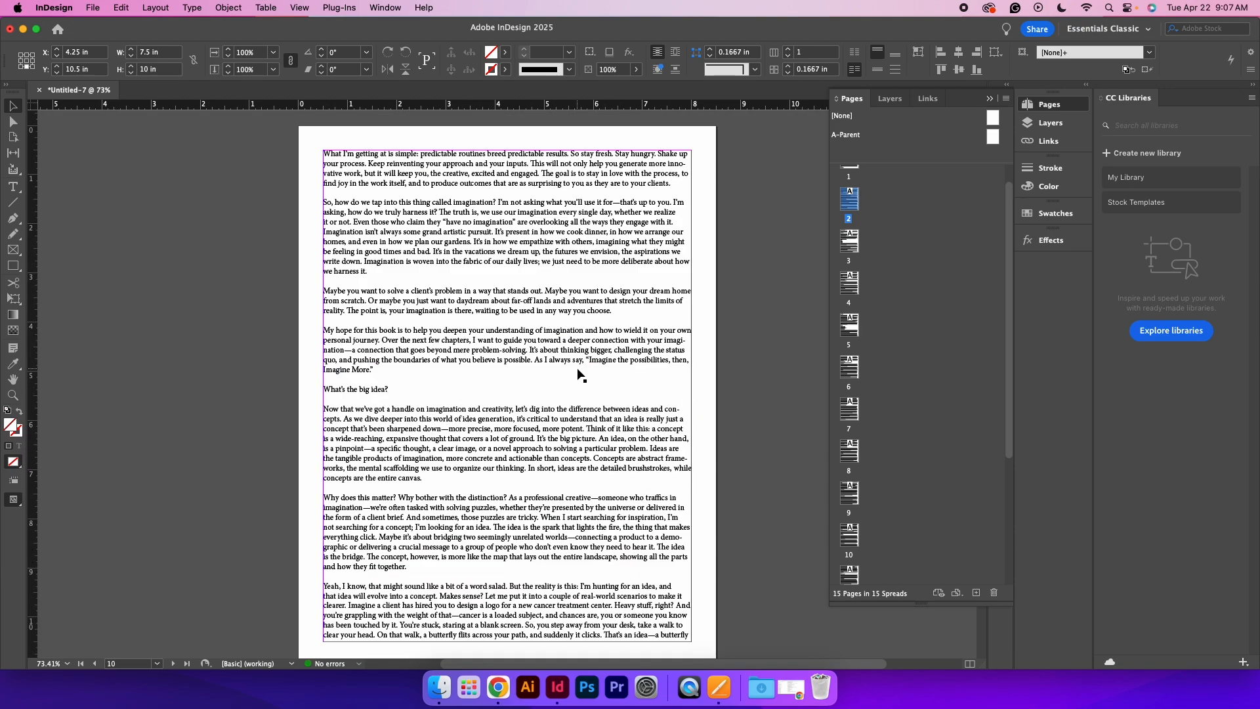
scroll(577, 376, "down", 20)
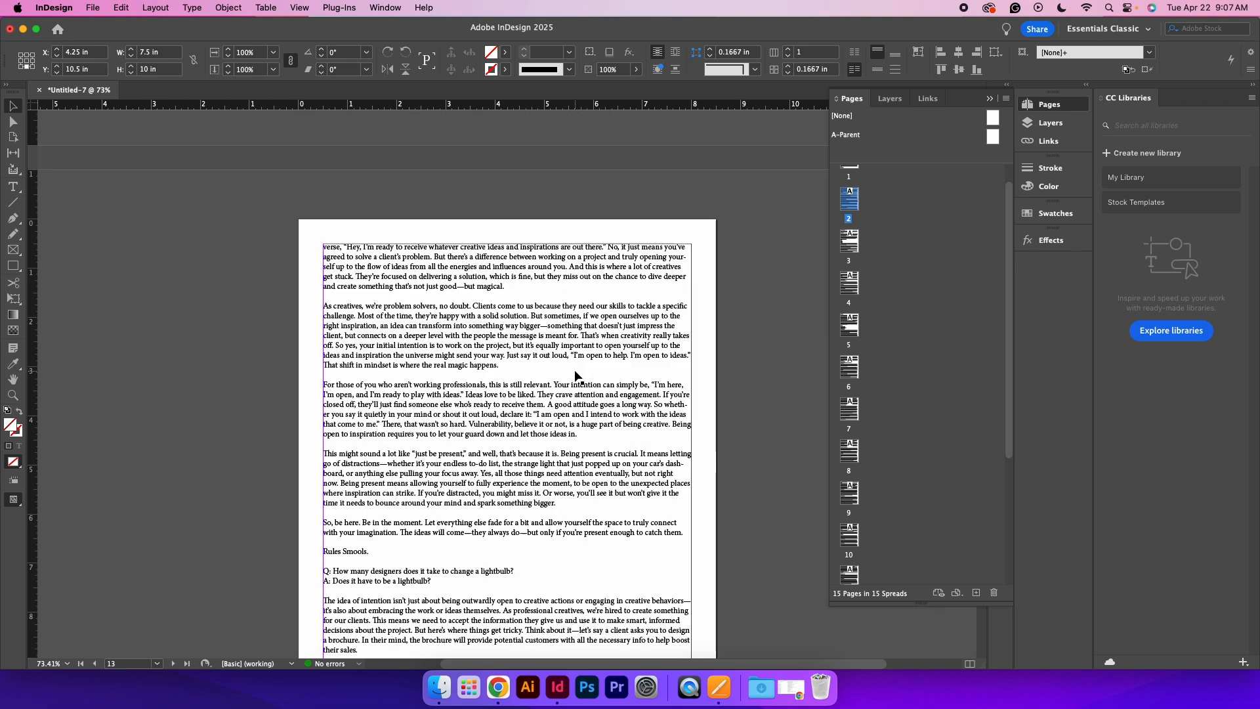
scroll(575, 376, "down", 5)
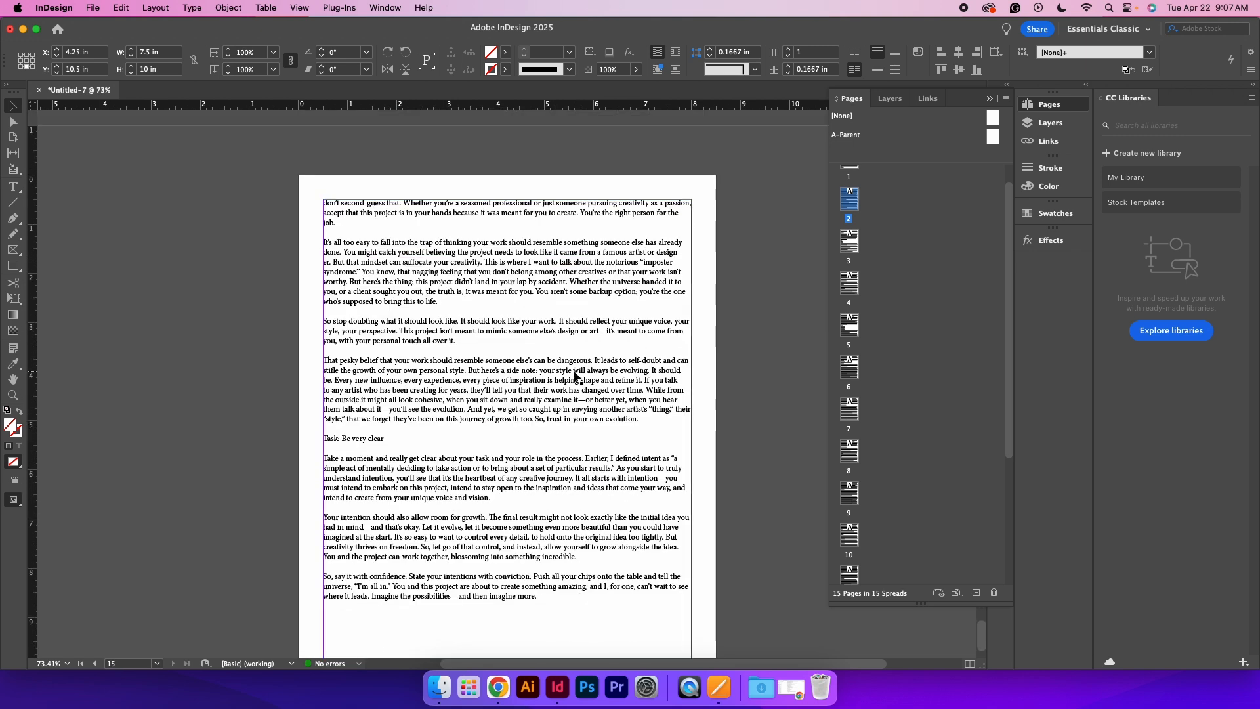